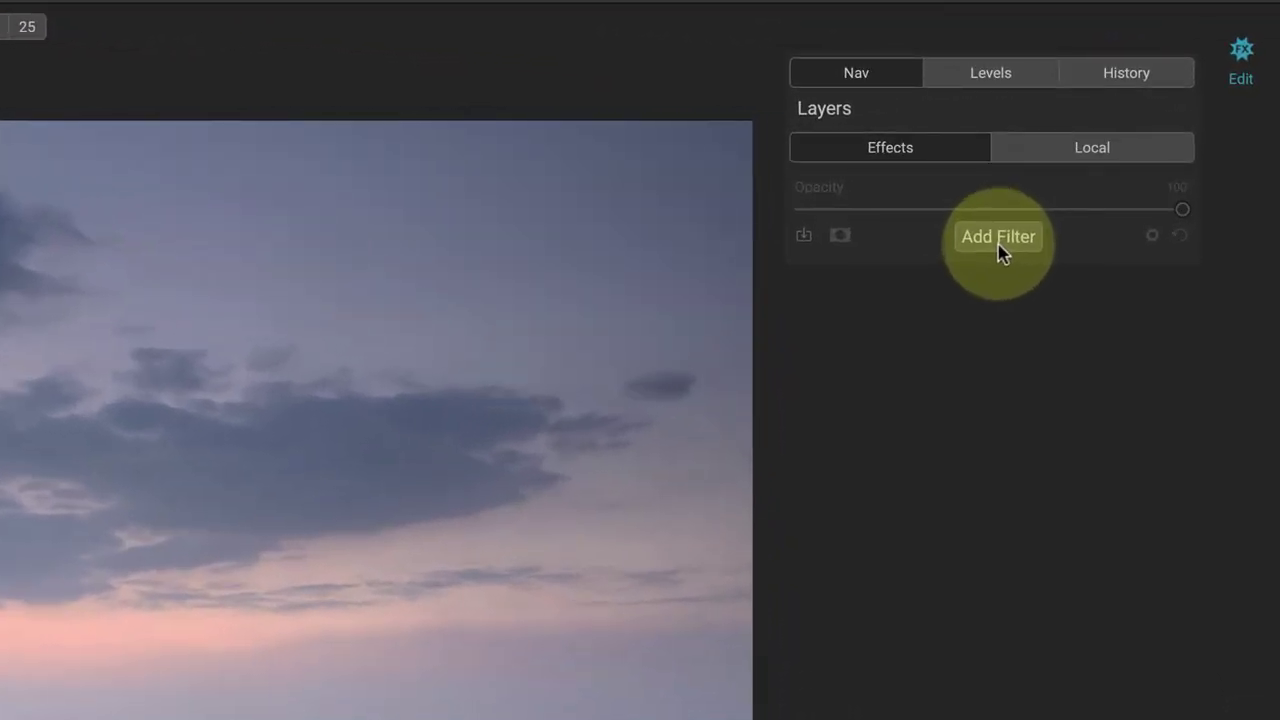
# - Add a Photo Filter using the Magenta preset with the filter type set to Solid
pyautogui.click(998, 237)
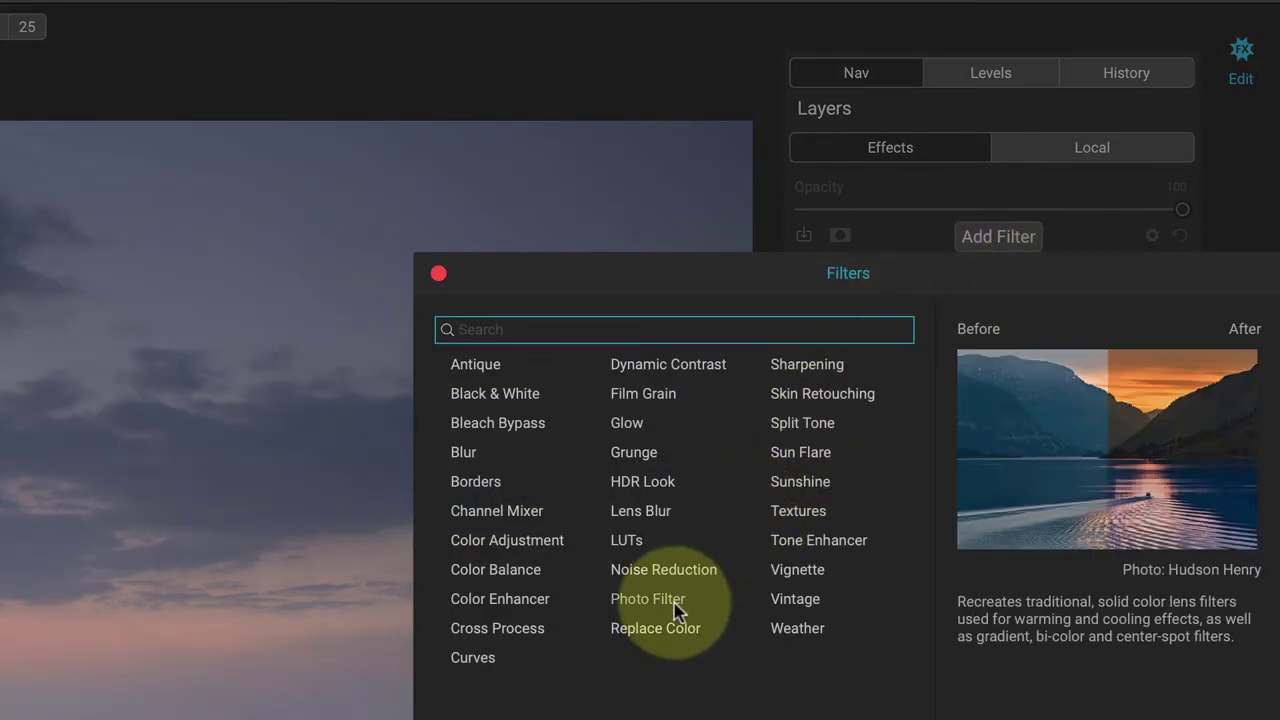
pyautogui.click(674, 604)
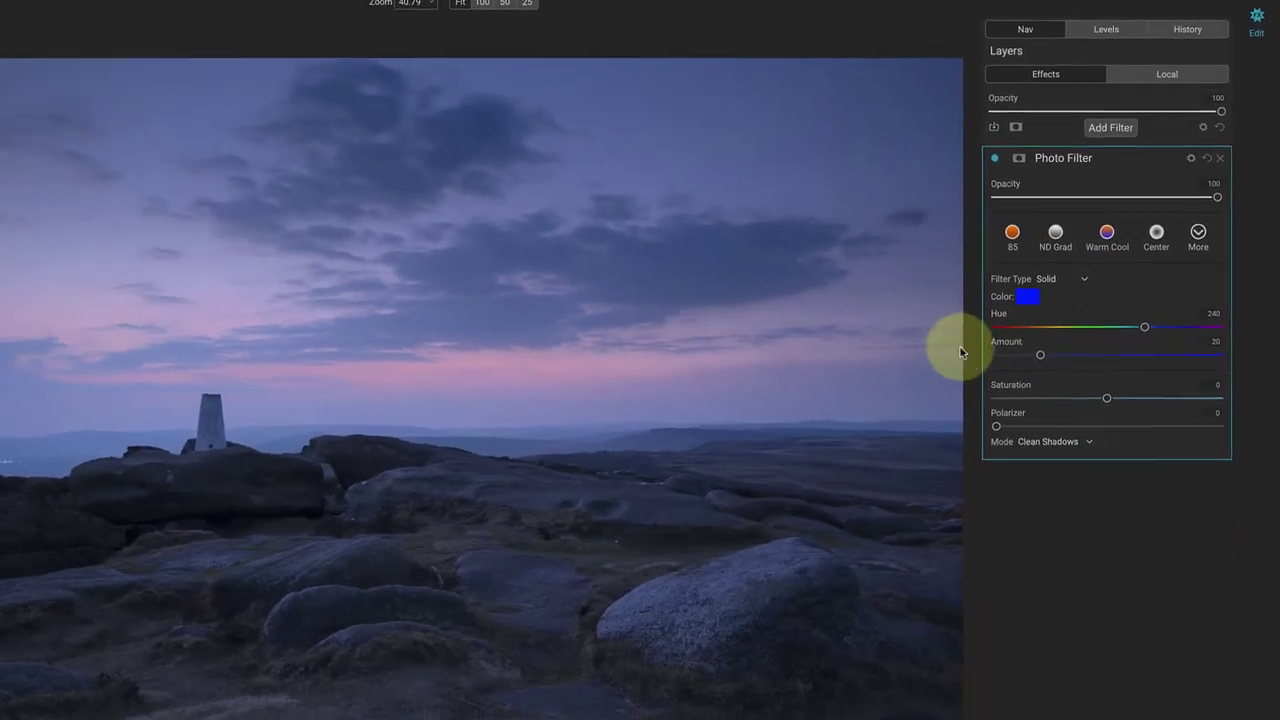
pyautogui.click(1014, 250)
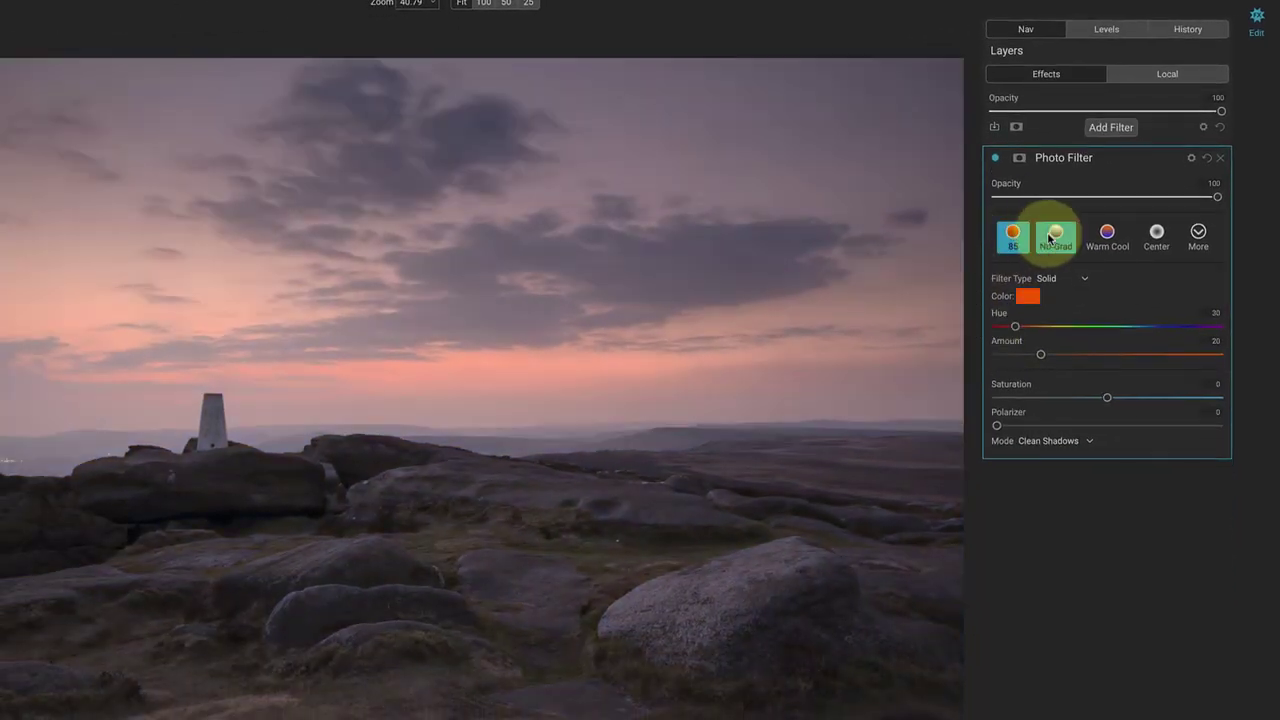
pyautogui.click(1056, 235)
pyautogui.click(1197, 235)
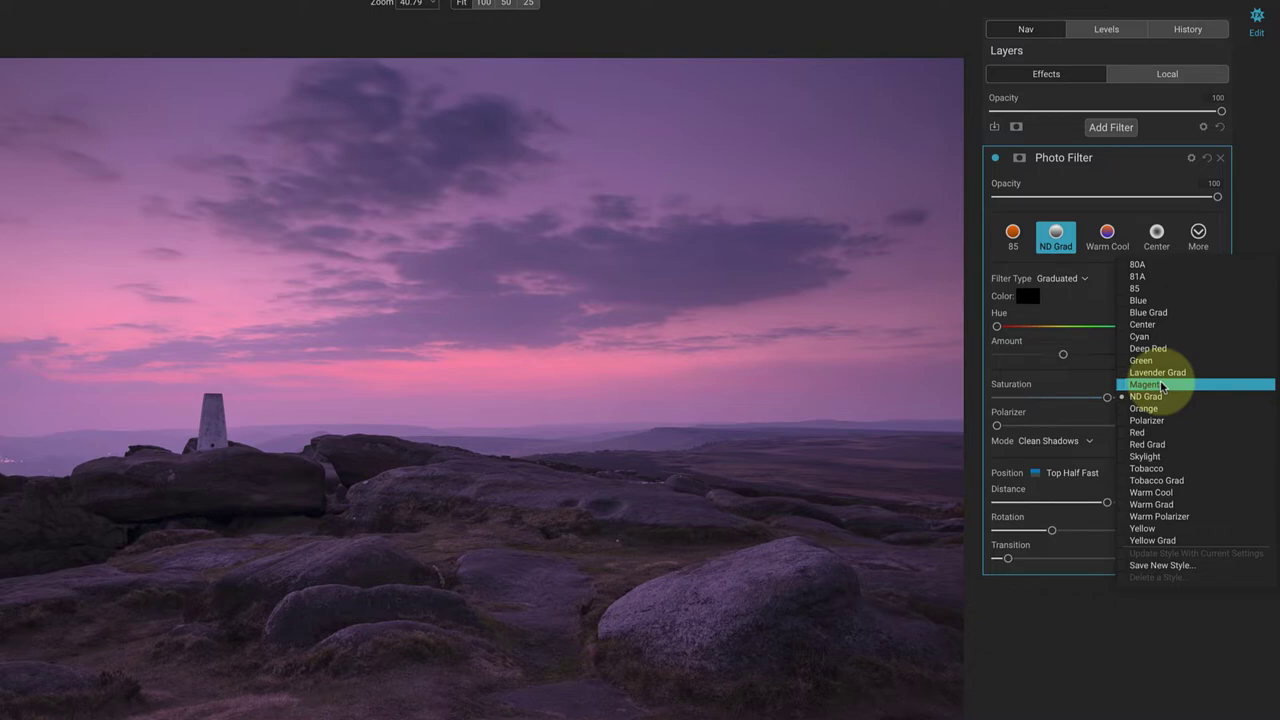
pyautogui.click(1162, 385)
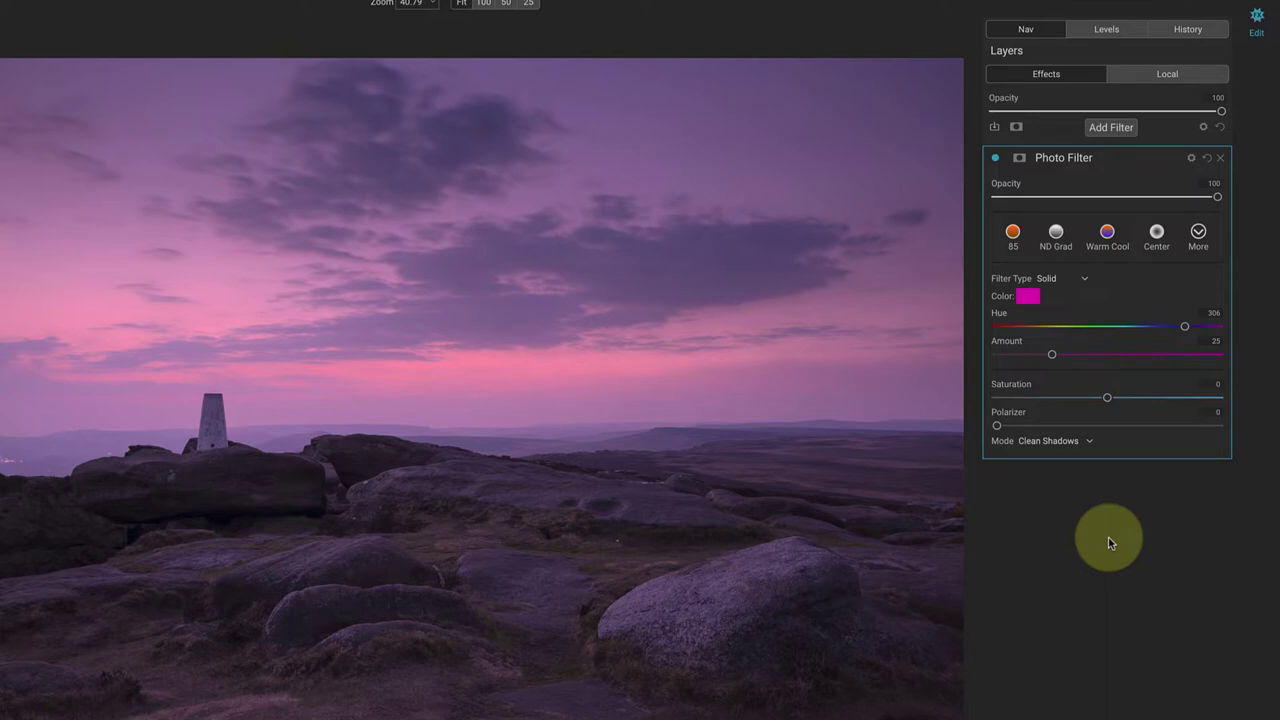
pyautogui.click(1085, 280)
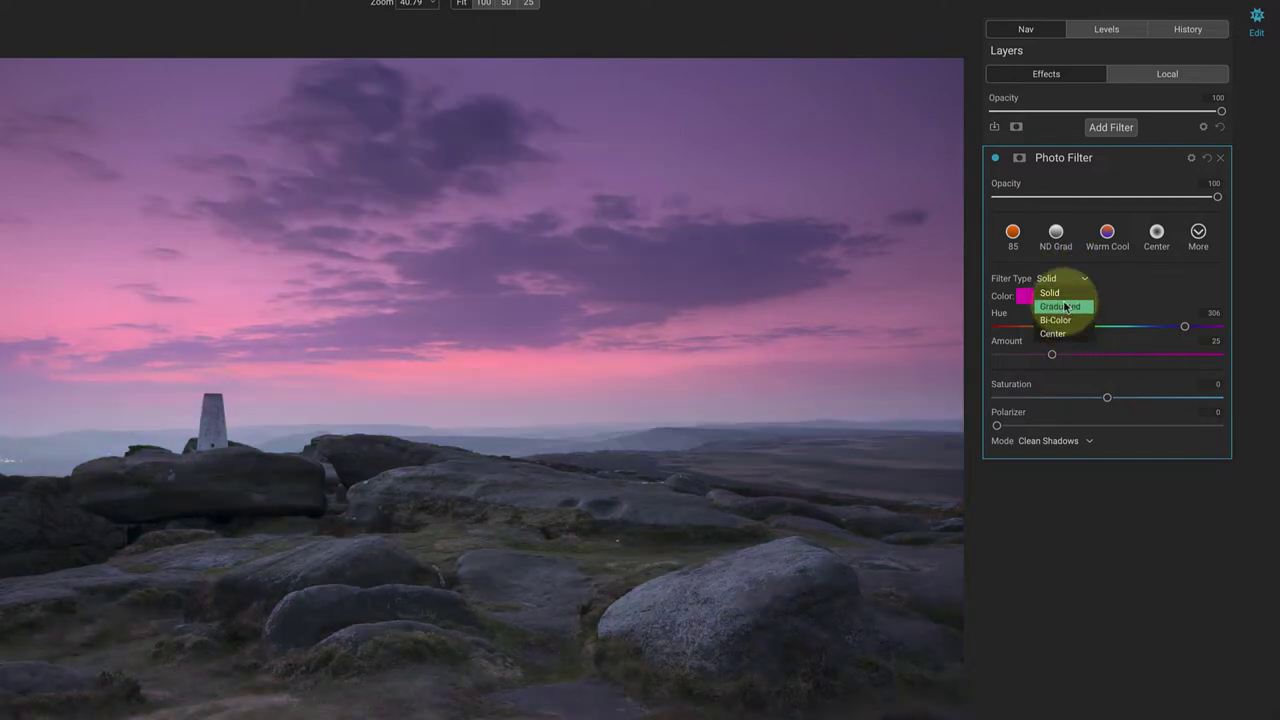
pyautogui.click(1052, 292)
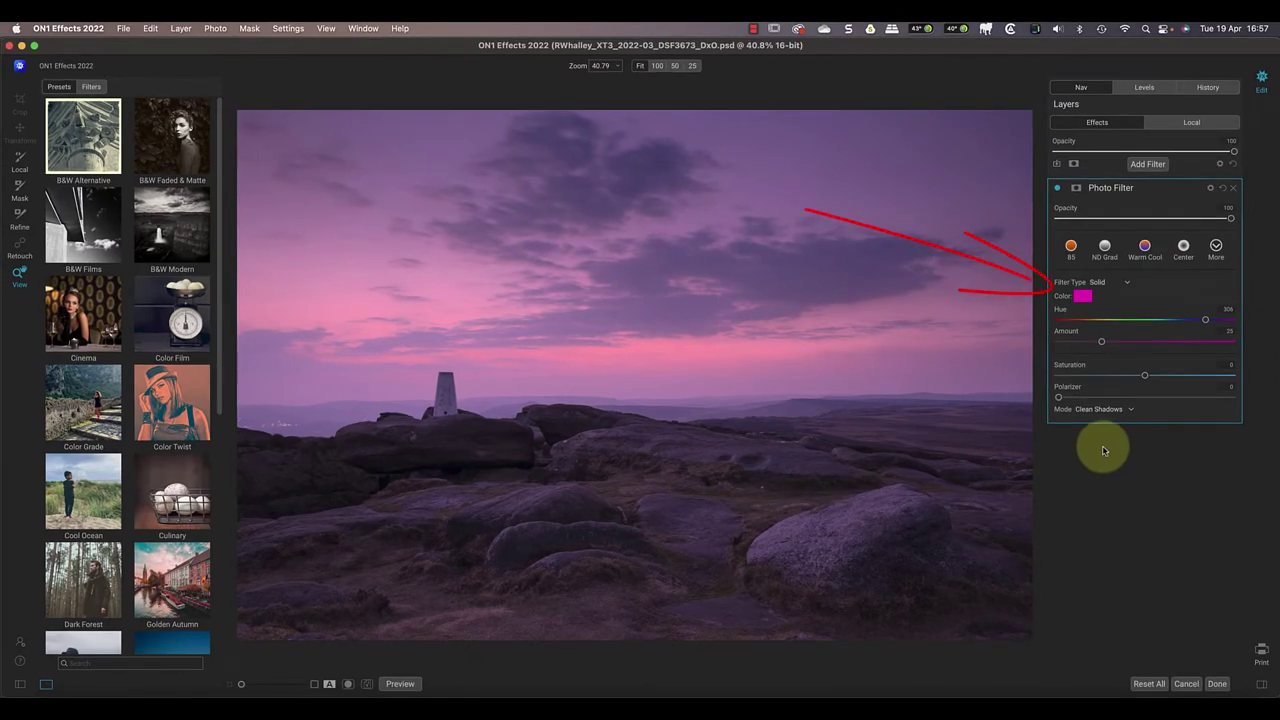
# - Recolour the Photo Filter from magenta to a purple around hue 276 in the Colors wheel
pyautogui.click(1082, 296)
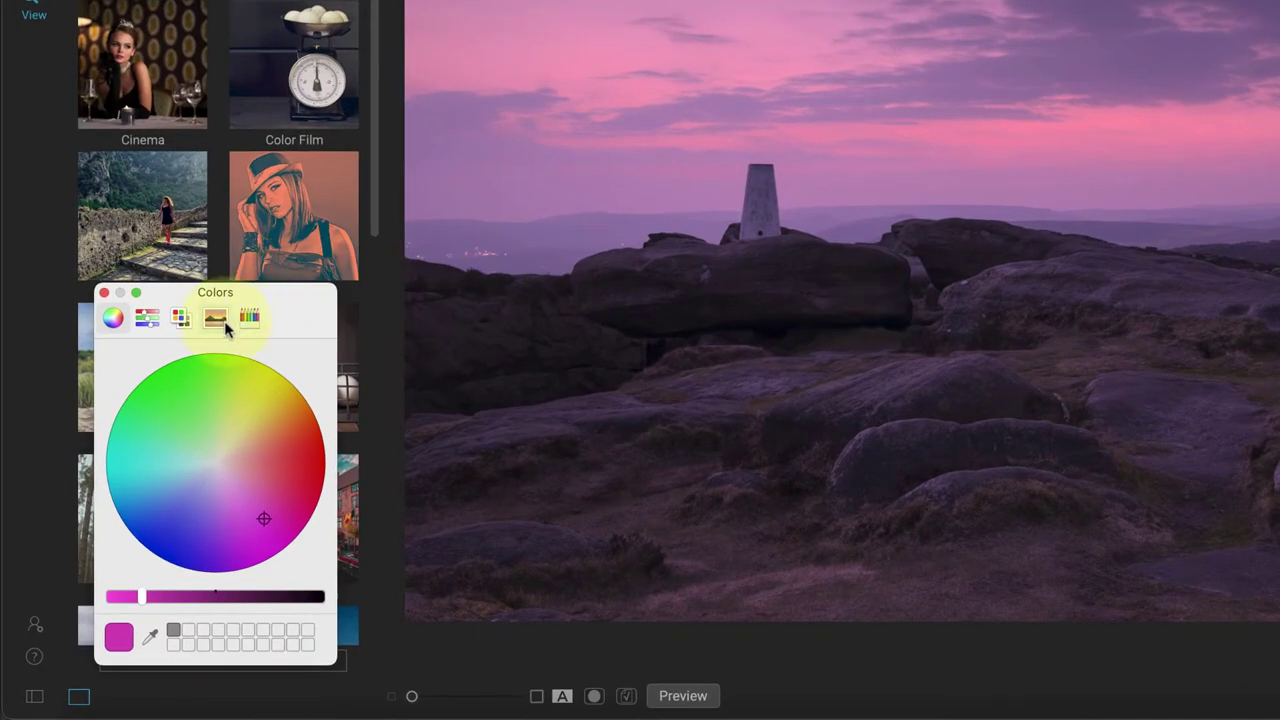
pyautogui.moveTo(263, 521); pyautogui.dragTo(229, 537)
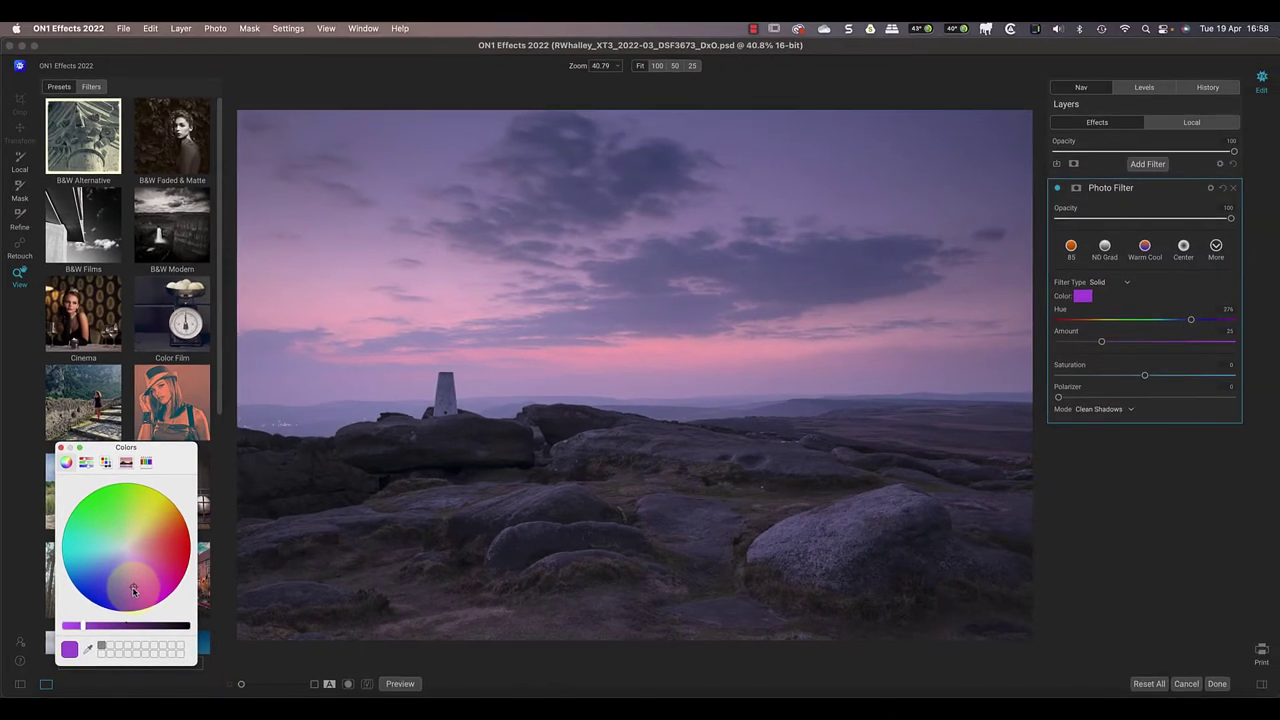
# - Toggle the Photo Filter off and on twice to compare the purple tint
pyautogui.click(1059, 188)
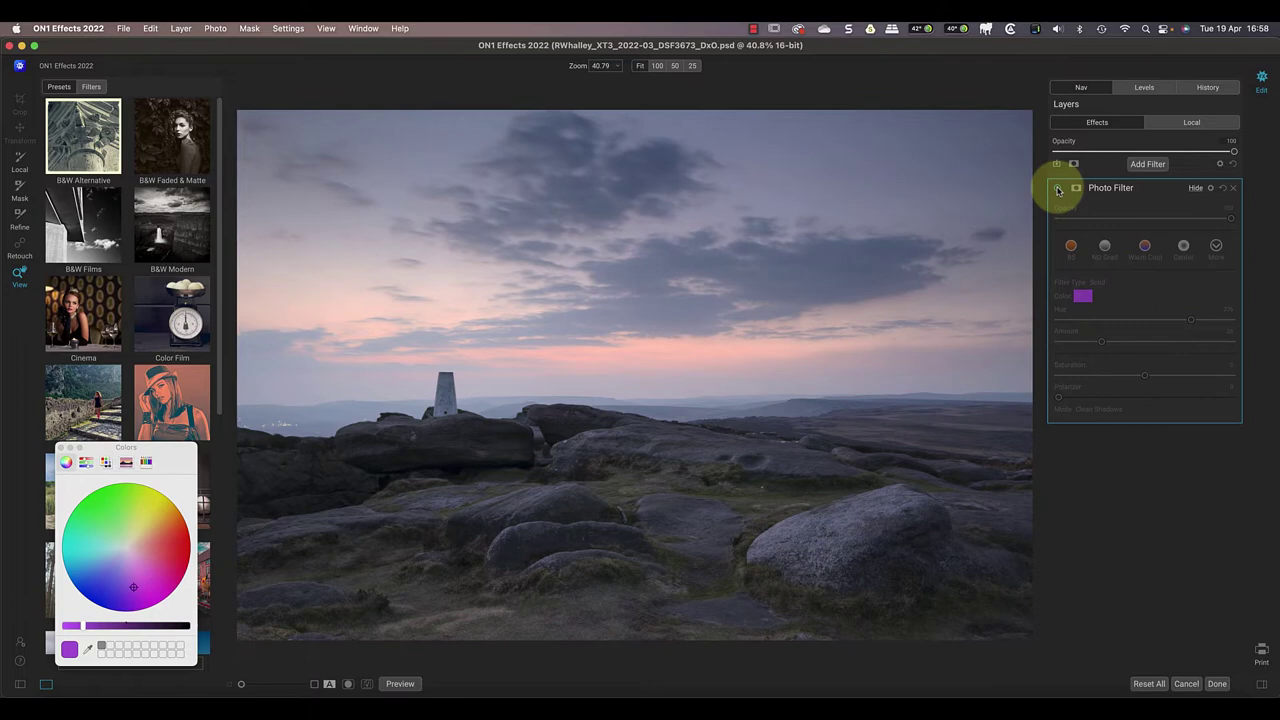
pyautogui.click(1059, 188)
pyautogui.click(1059, 188)
pyautogui.click(1059, 188)
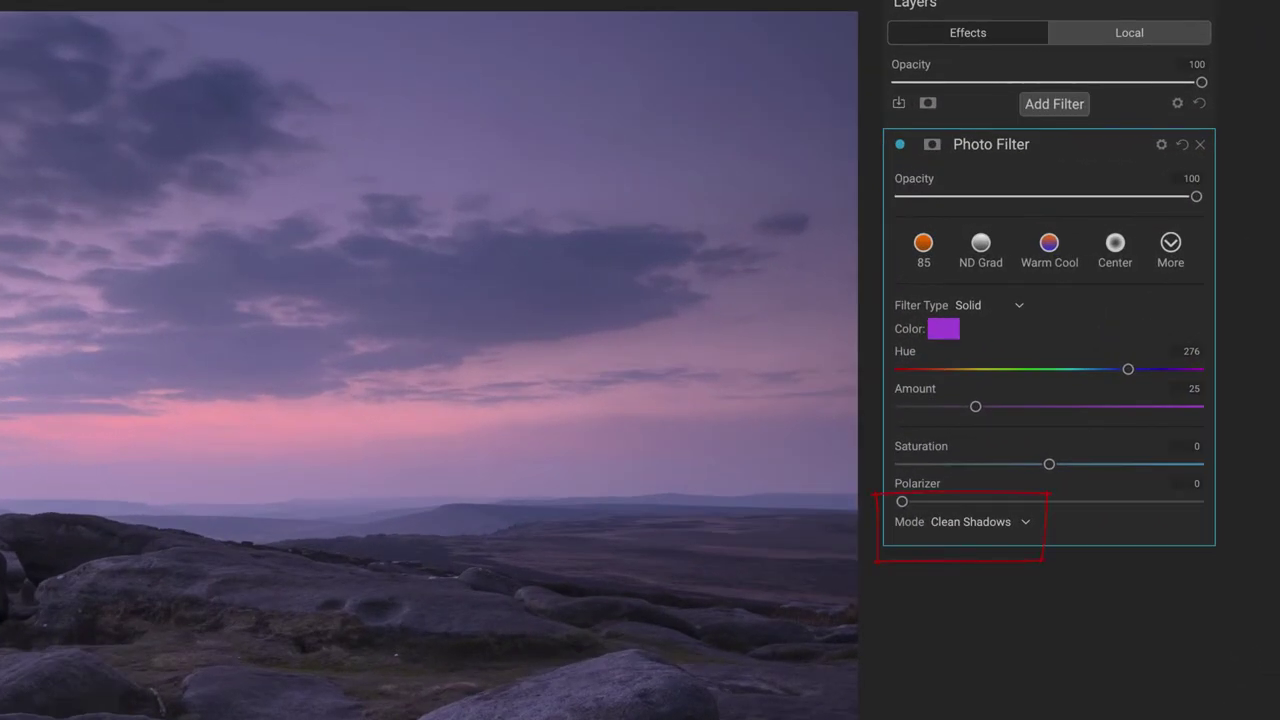
# - Keep the Clean Shadows blending mode and lower the filter Amount to 21
pyautogui.click(1025, 523)
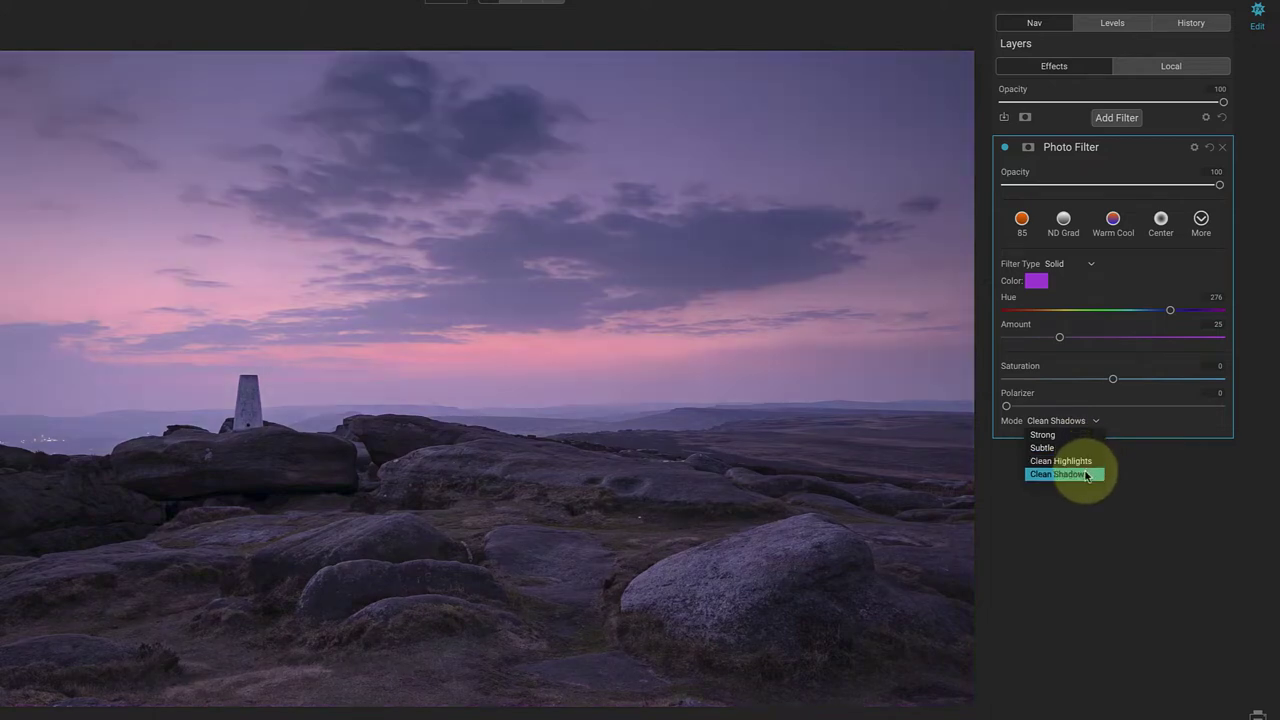
pyautogui.click(1086, 475)
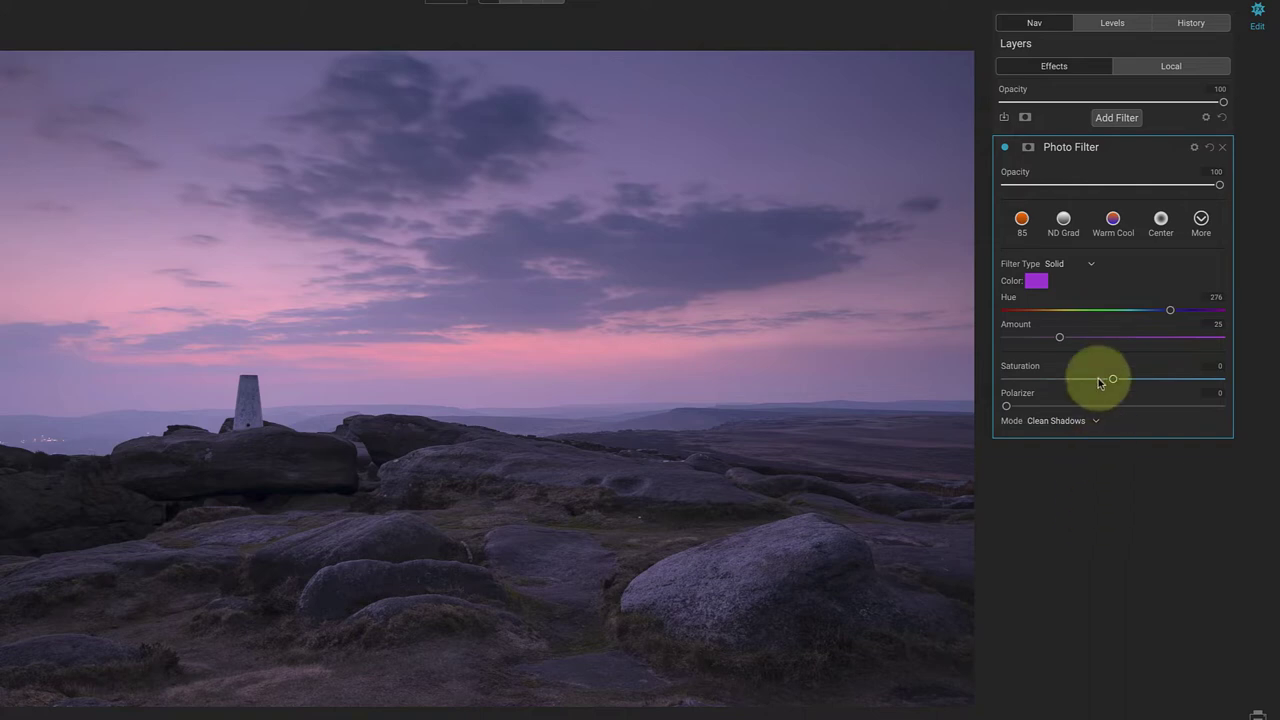
pyautogui.moveTo(1059, 339)
pyautogui.mouseDown()
pyautogui.moveTo(1027, 339)
pyautogui.moveTo(1100, 337)
pyautogui.moveTo(1059, 341)
pyautogui.mouseUp()
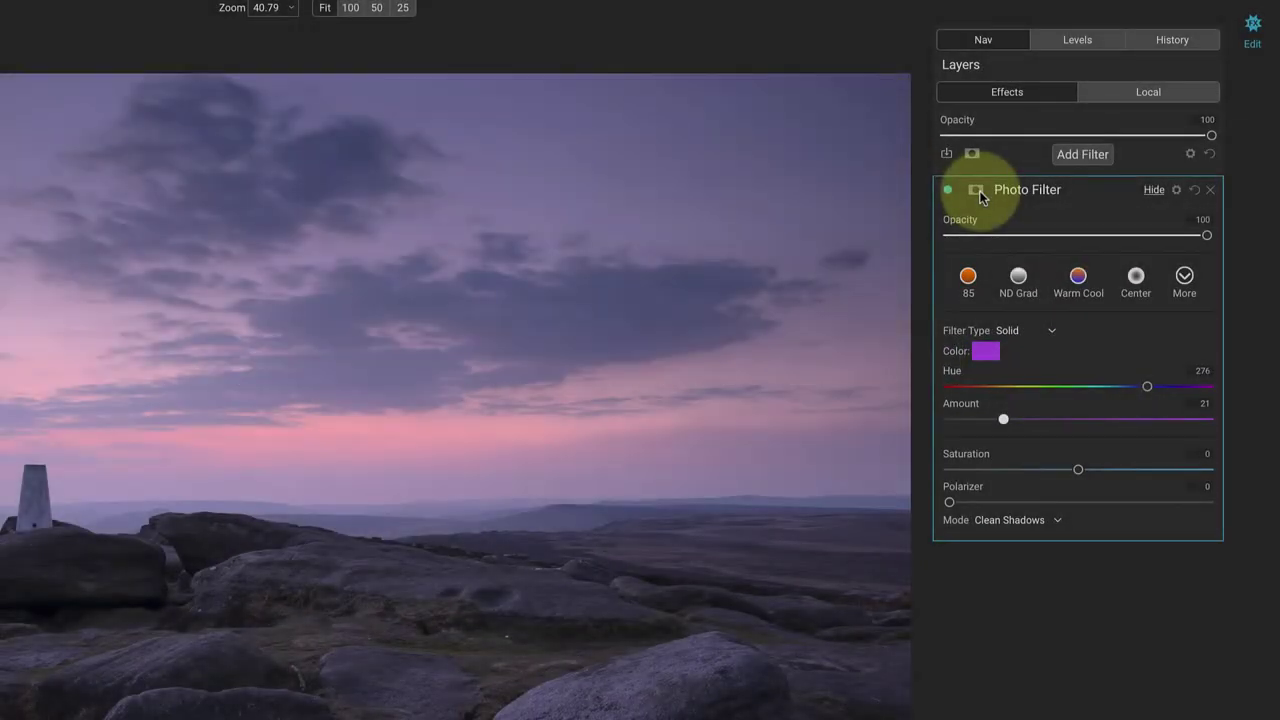
# - Paint a trial mask stroke across the horizon, then reset the mask to full coverage
pyautogui.click(976, 191)
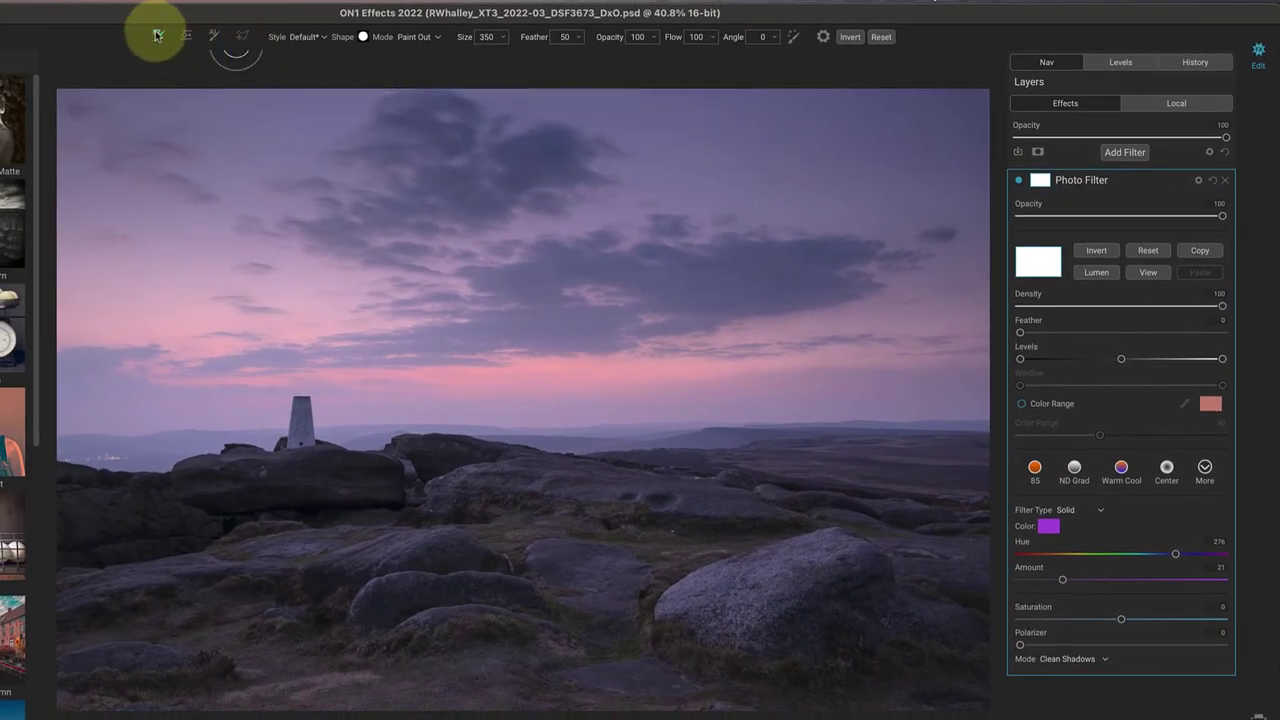
pyautogui.click(157, 36)
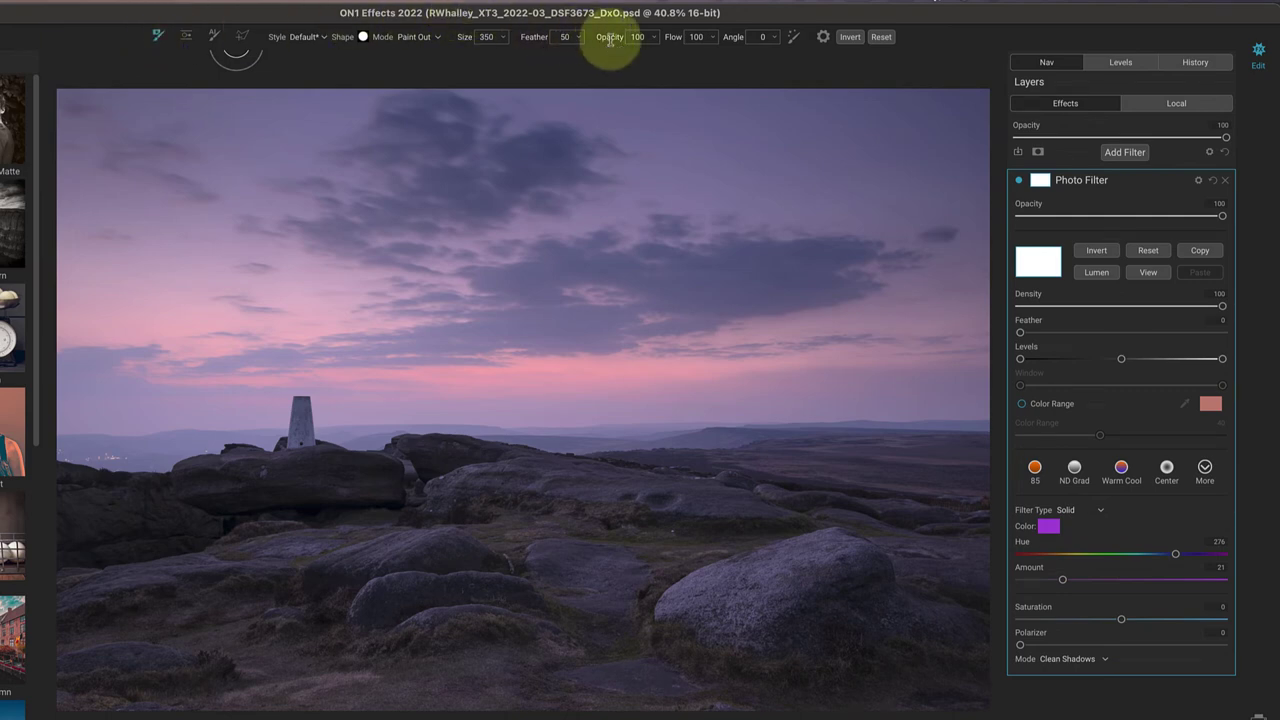
pyautogui.moveTo(220, 314)
pyautogui.mouseDown()
pyautogui.moveTo(743, 347)
pyautogui.moveTo(723, 349)
pyautogui.mouseUp()
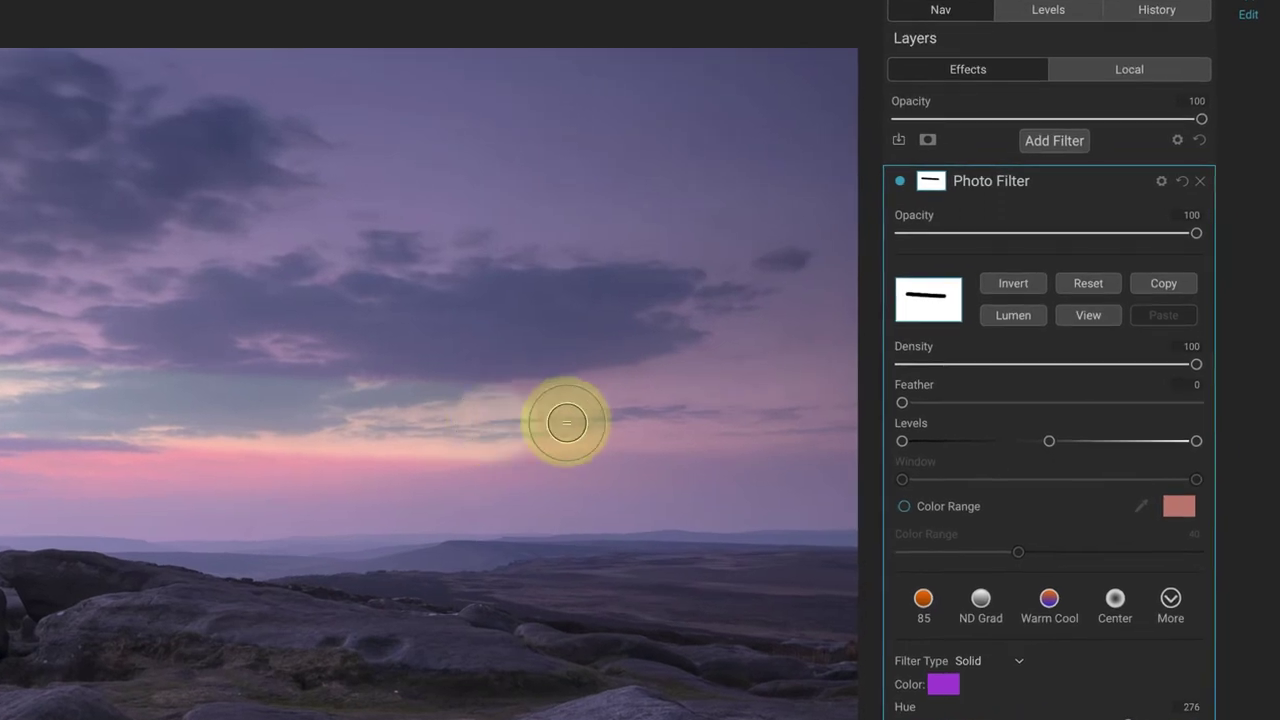
pyautogui.click(1090, 285)
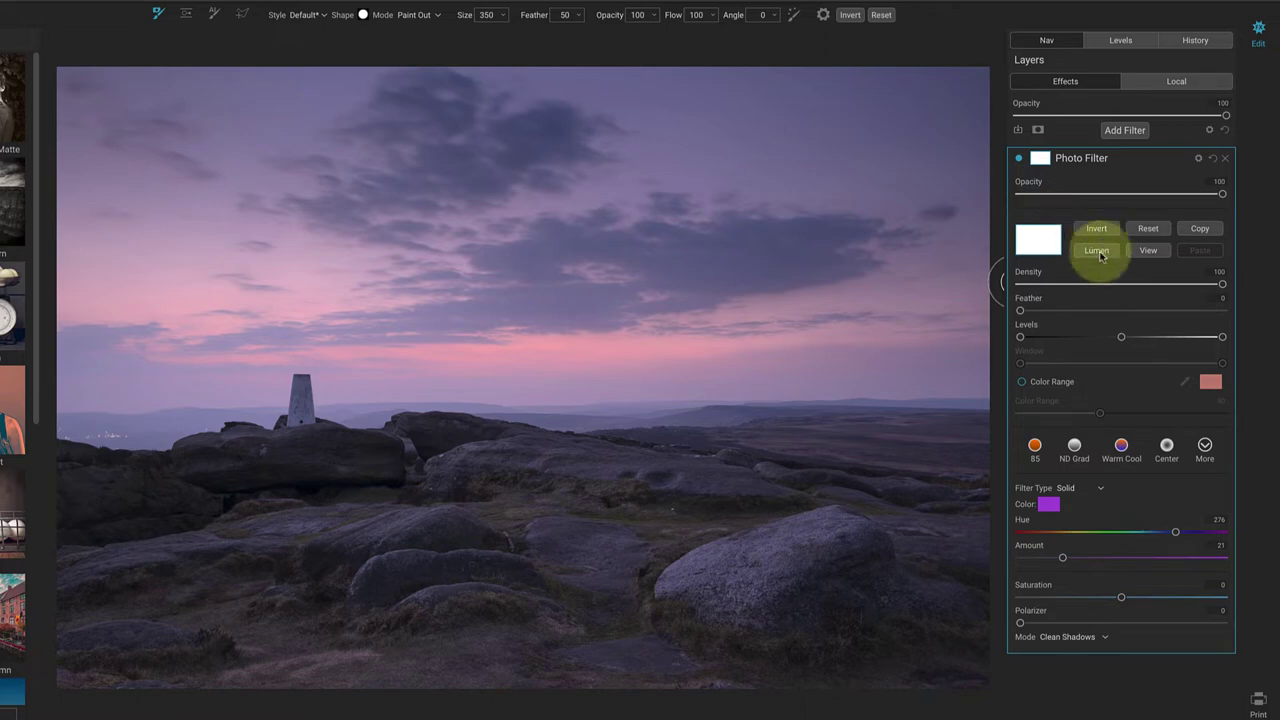
# - Apply a Lumen luminosity mask, check it in greyscale view, and raise Amount to 25
pyautogui.click(1097, 251)
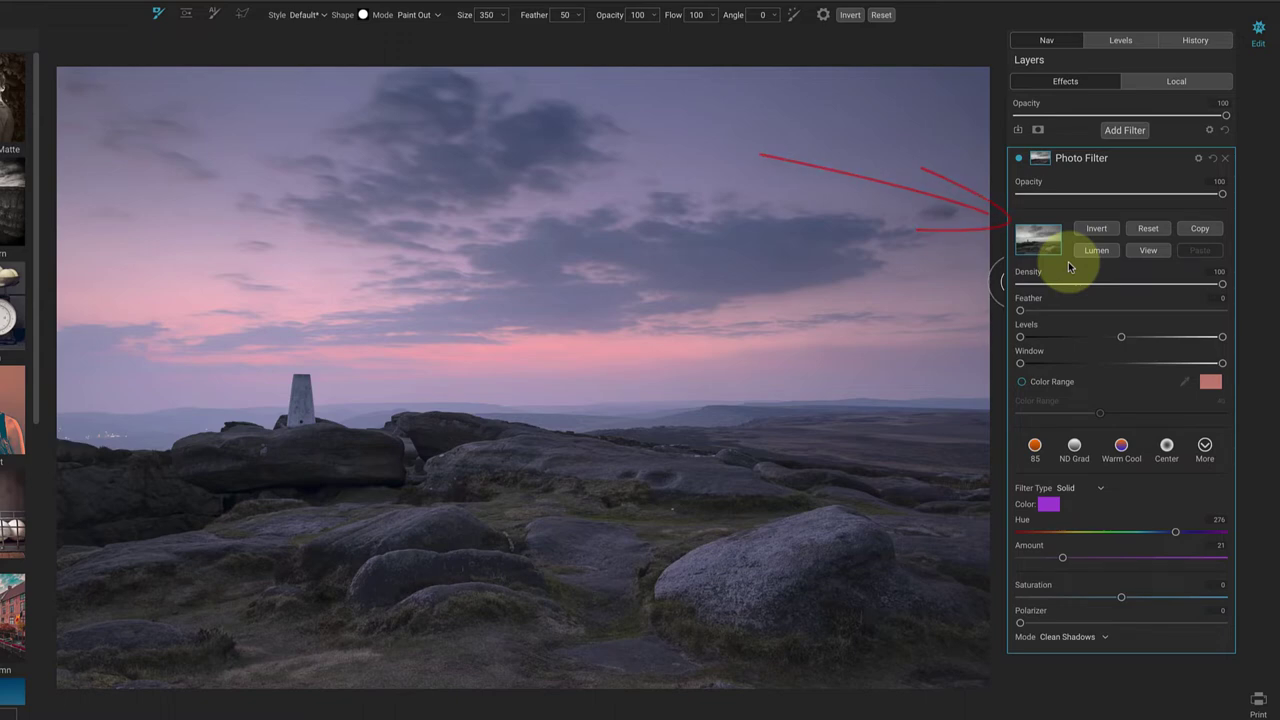
pyautogui.click(1155, 253)
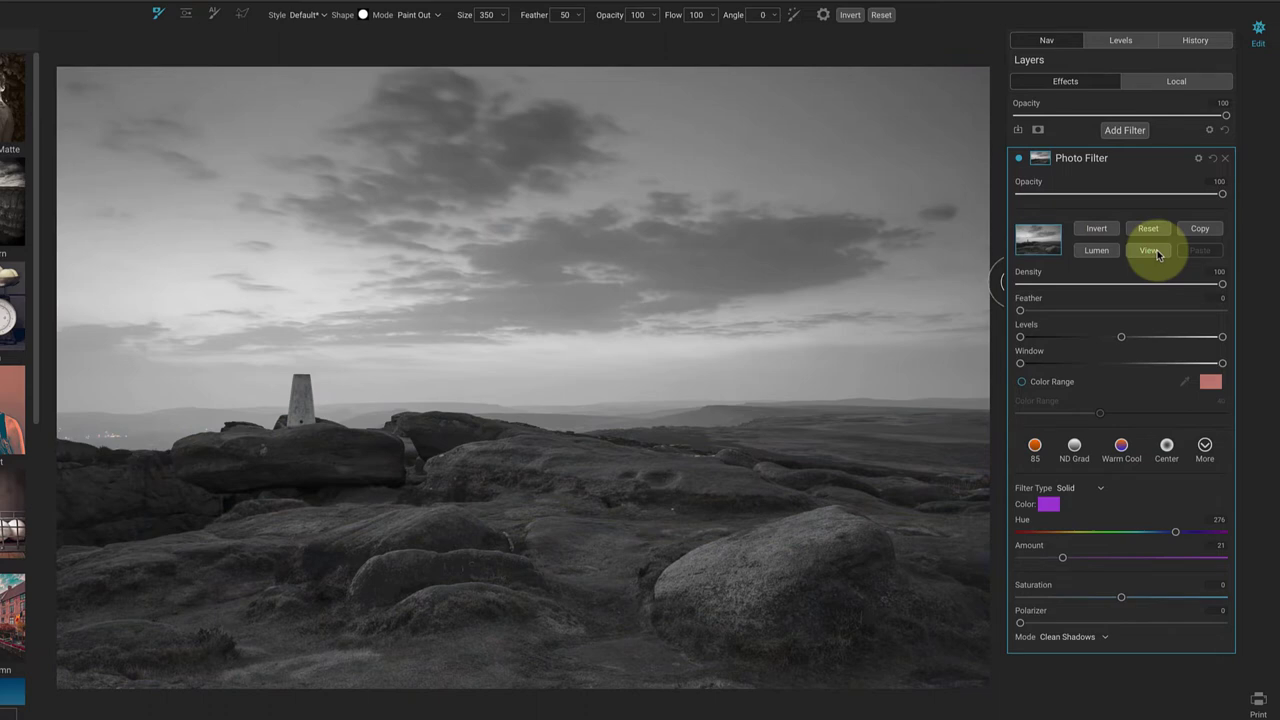
pyautogui.click(1152, 251)
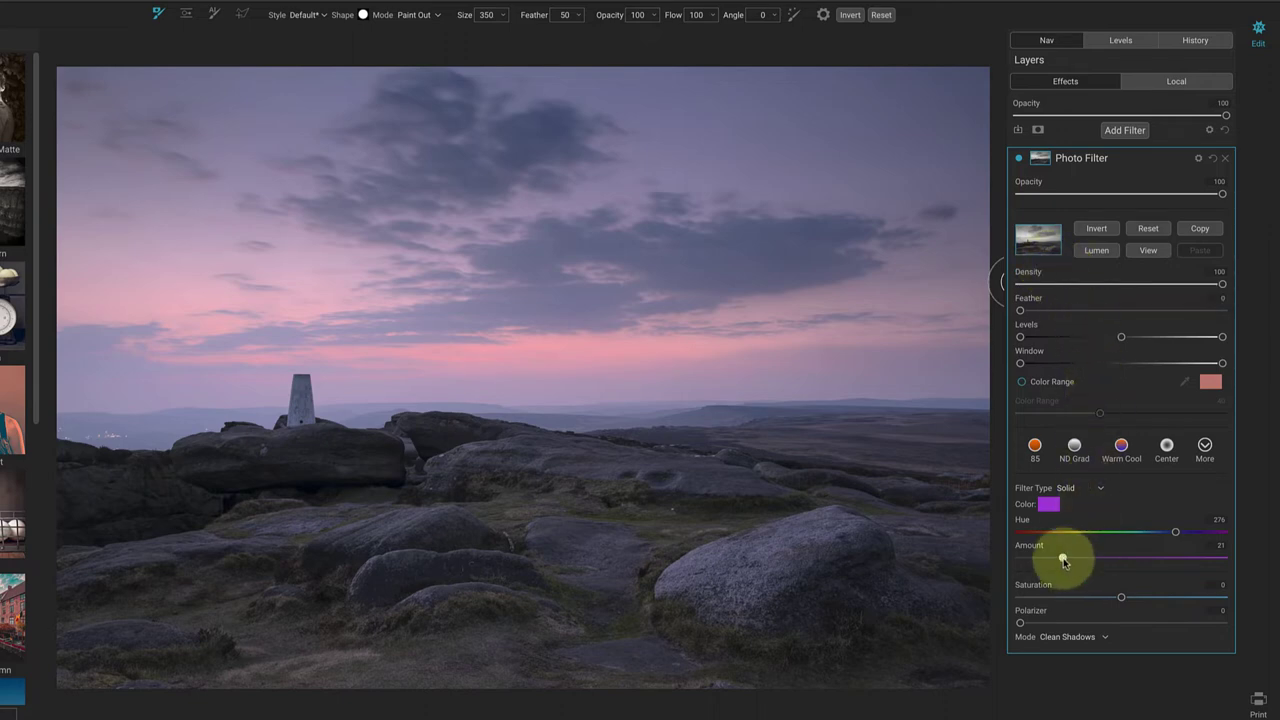
pyautogui.moveTo(1063, 562); pyautogui.dragTo(1079, 562)
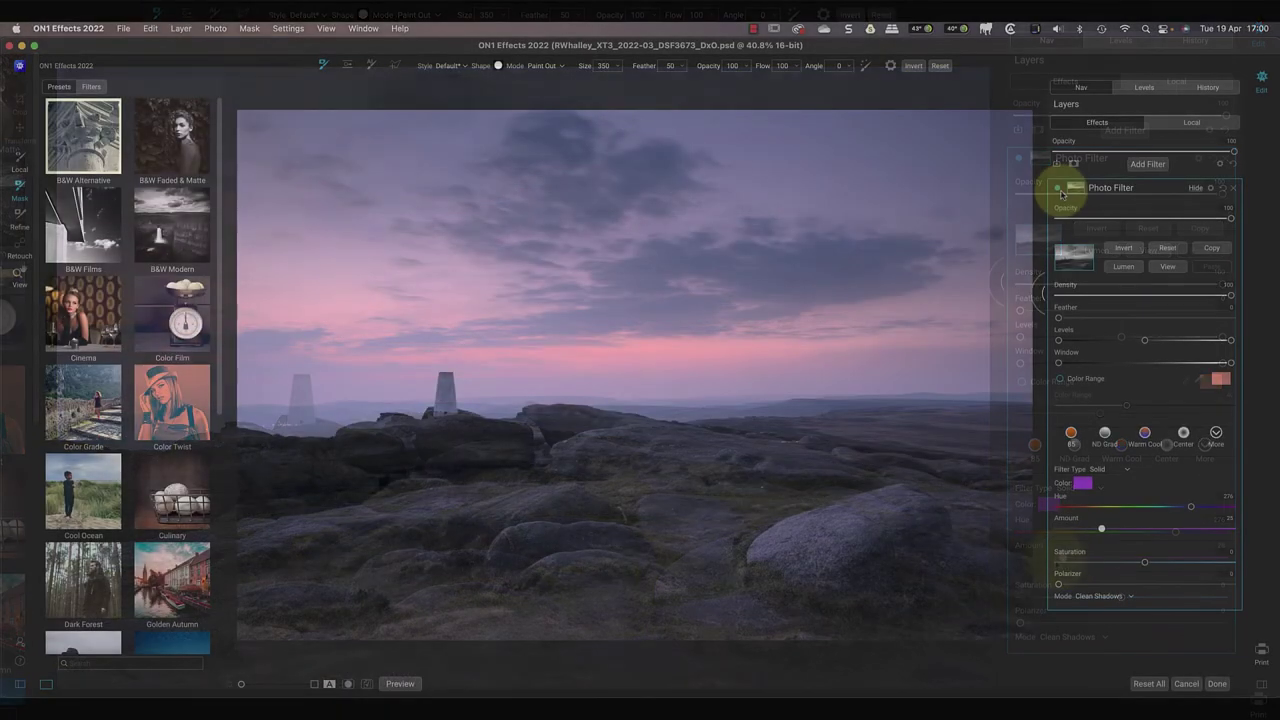
# - Toggle the Photo Filter off and on twice to compare the masked tint
pyautogui.click(1059, 190)
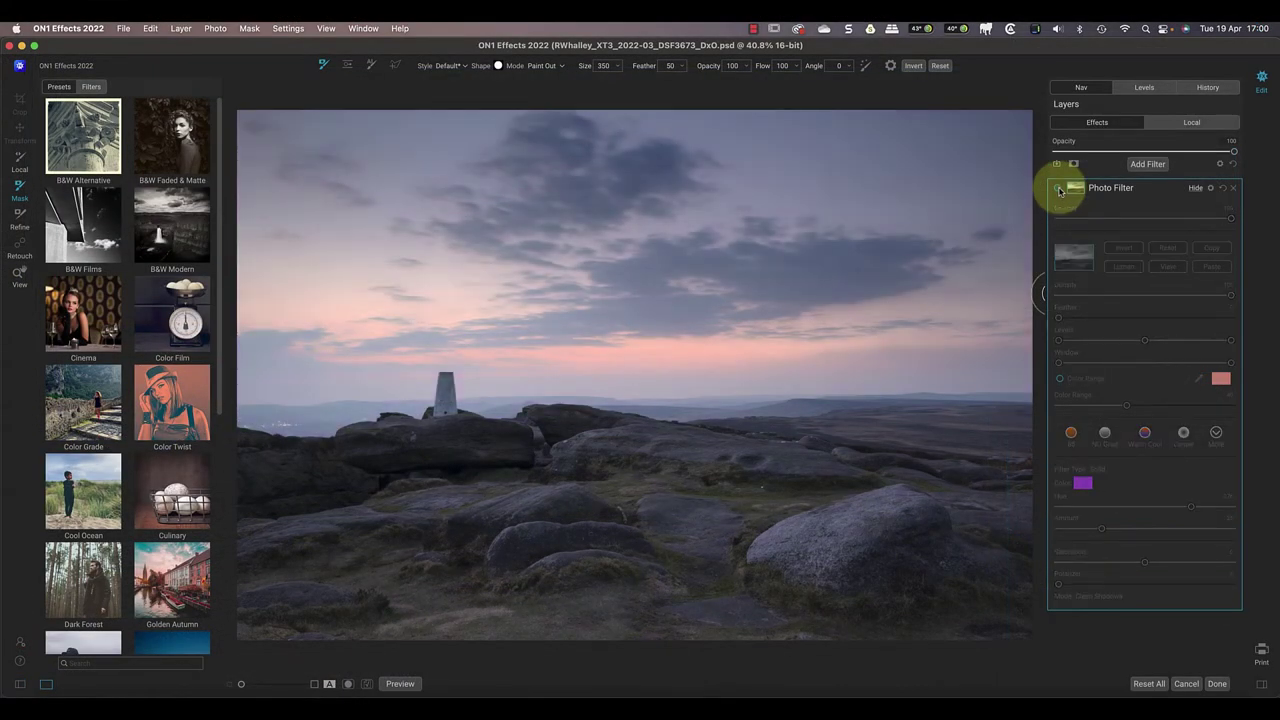
pyautogui.click(1059, 190)
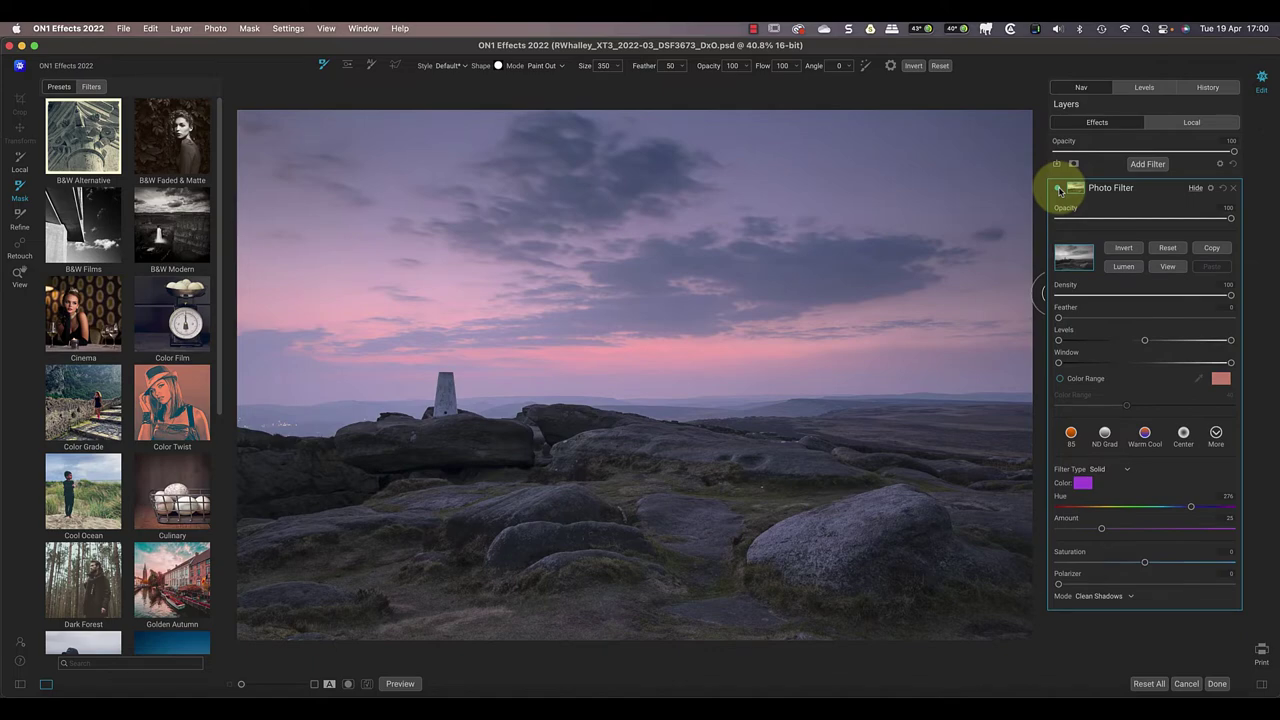
pyautogui.click(1059, 190)
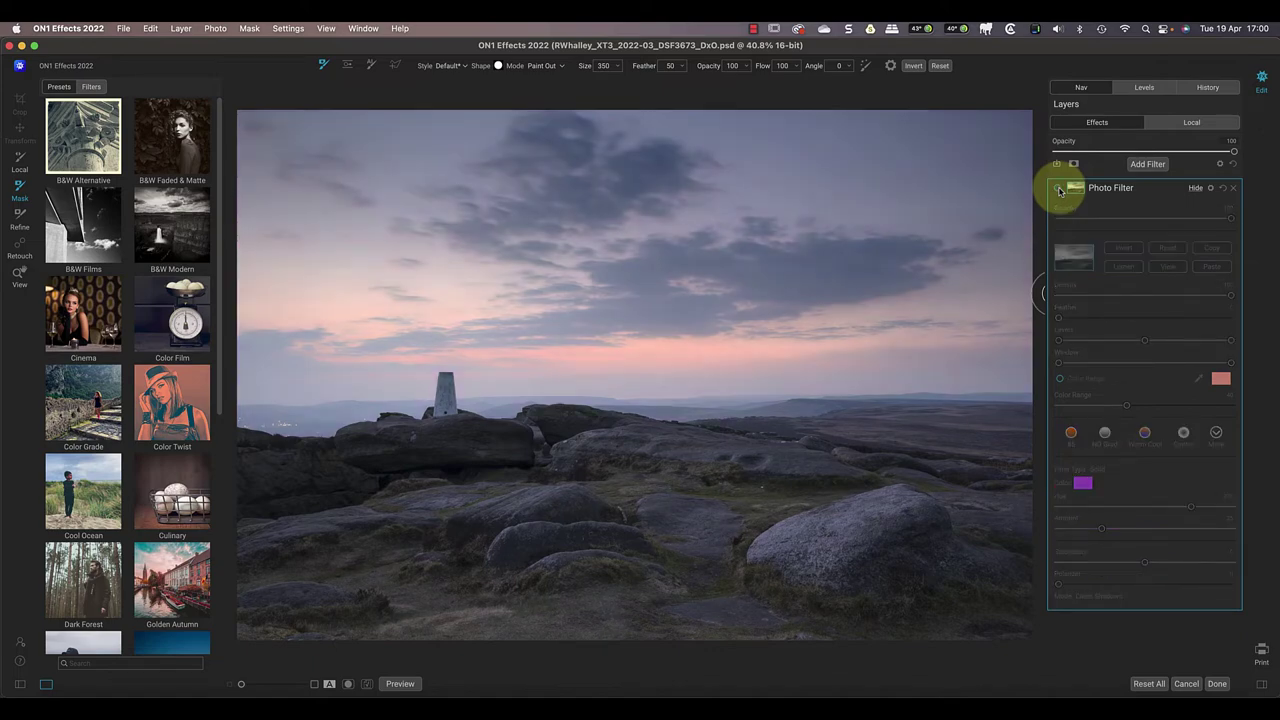
pyautogui.click(1059, 190)
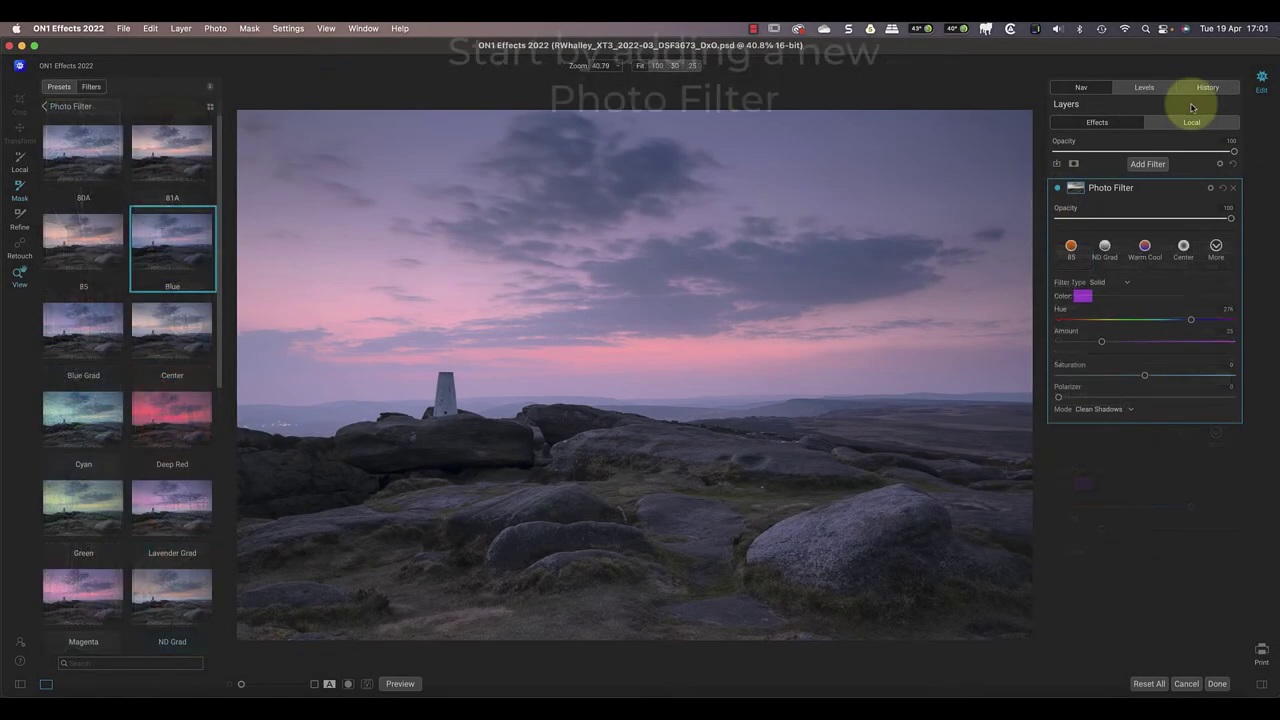
# - Add a second Photo Filter layer and browse the Filters catalogue in the left panel
pyautogui.click(1148, 164)
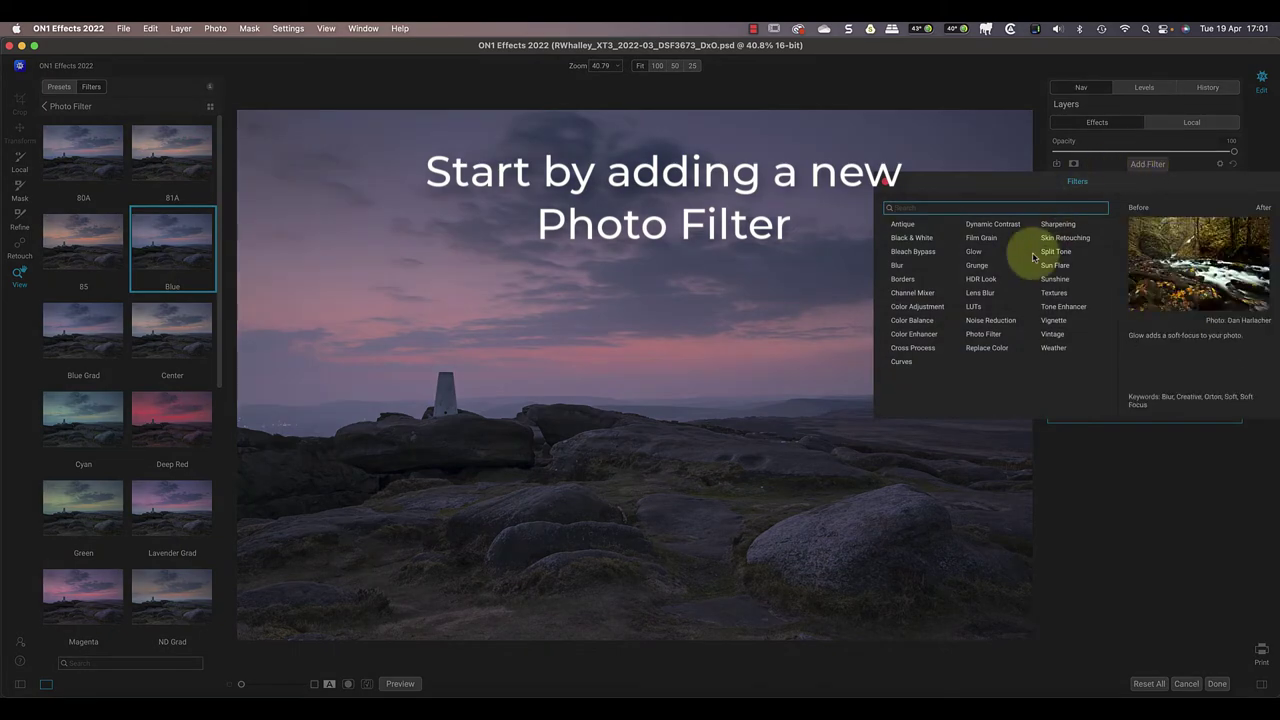
pyautogui.click(988, 334)
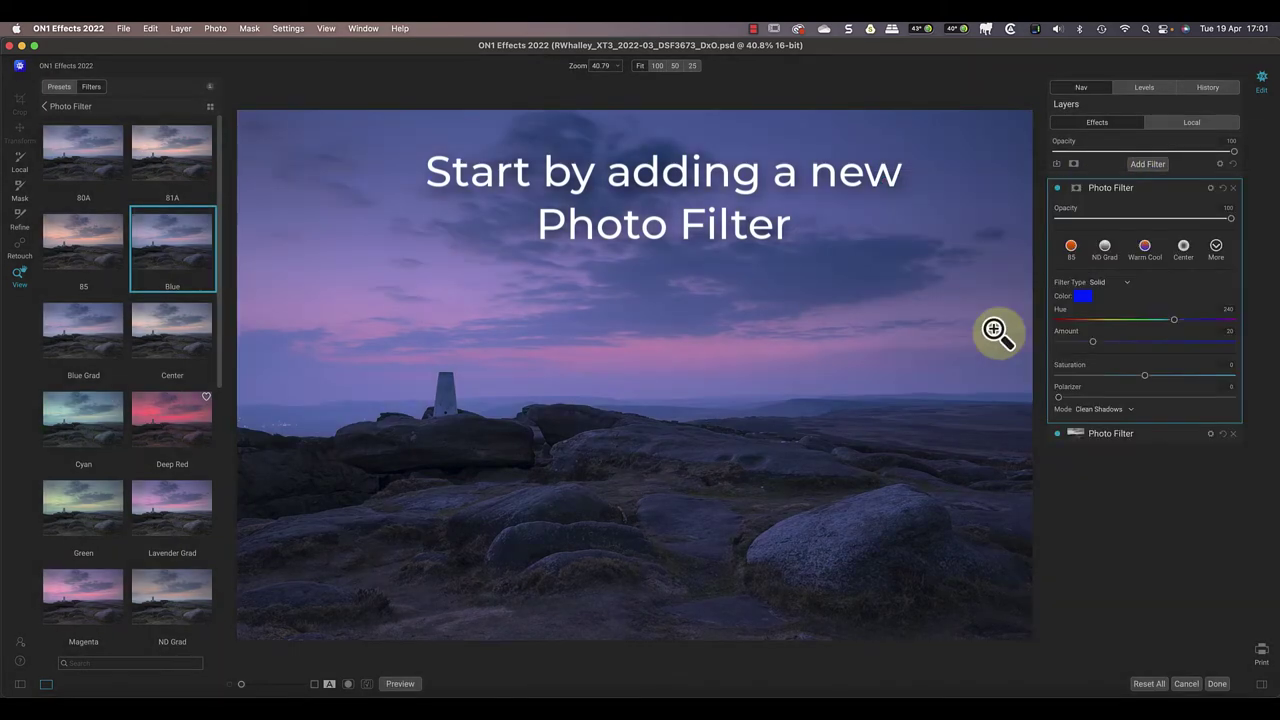
pyautogui.click(59, 88)
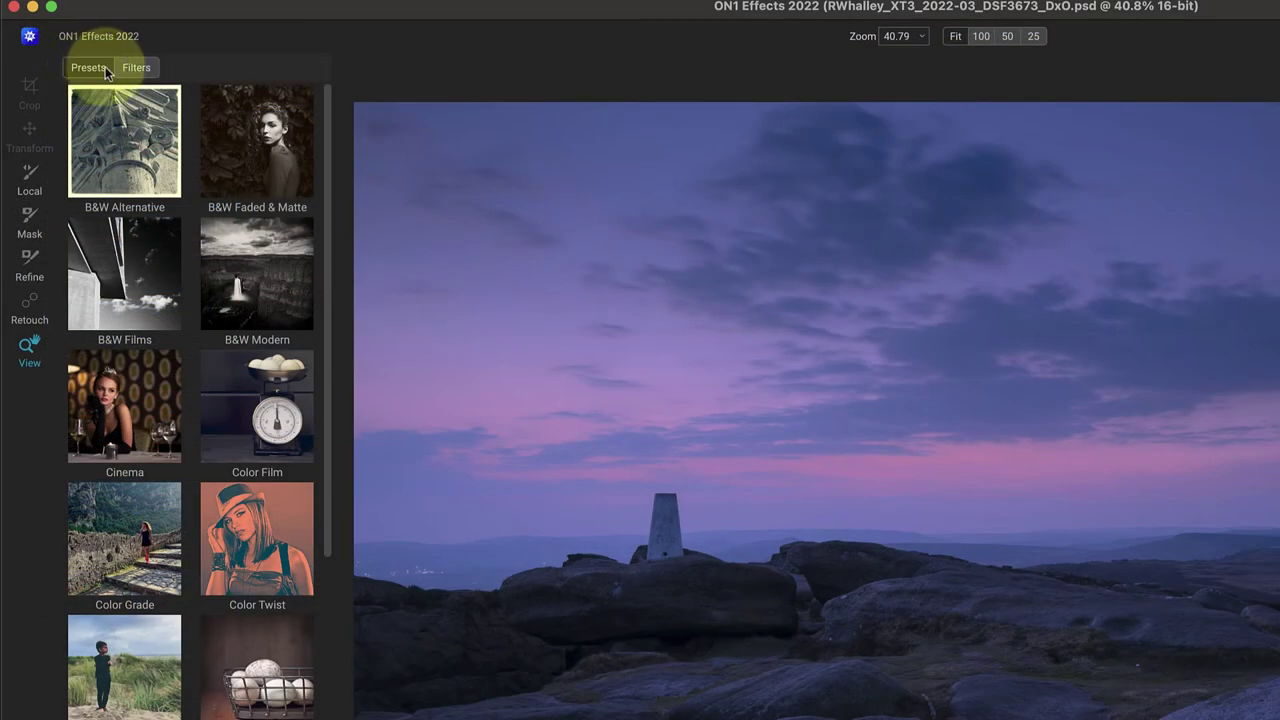
pyautogui.click(140, 68)
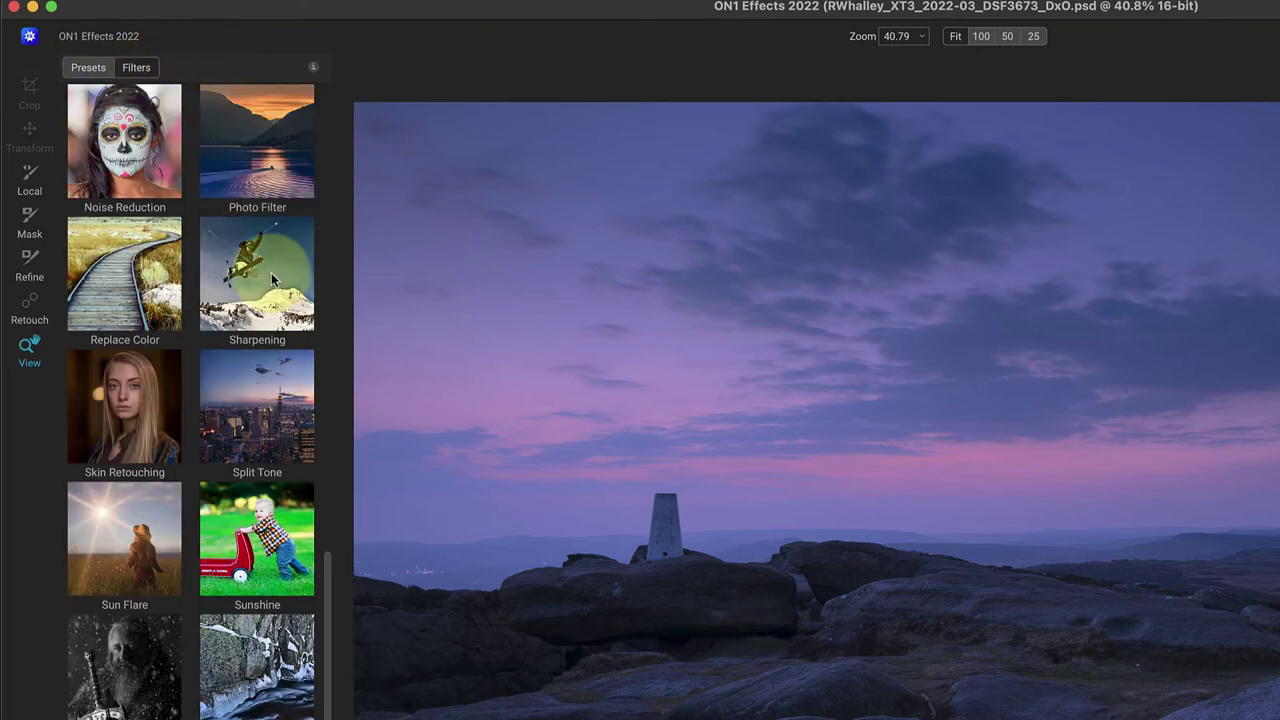
pyautogui.scroll(-2, 271, 272)
pyautogui.scroll(10, 271, 272)
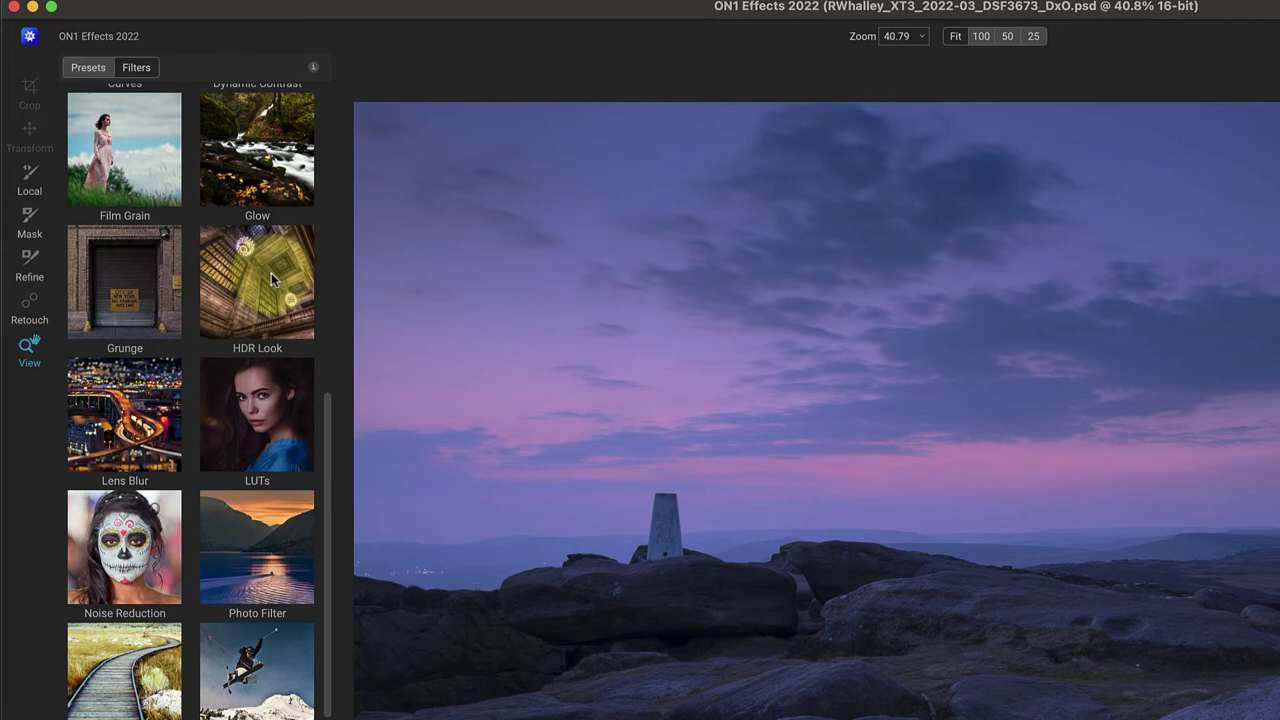
# - Apply the Blue preset to the Photo Filter and shift its colour to blue-violet, hue 256
pyautogui.click(251, 535)
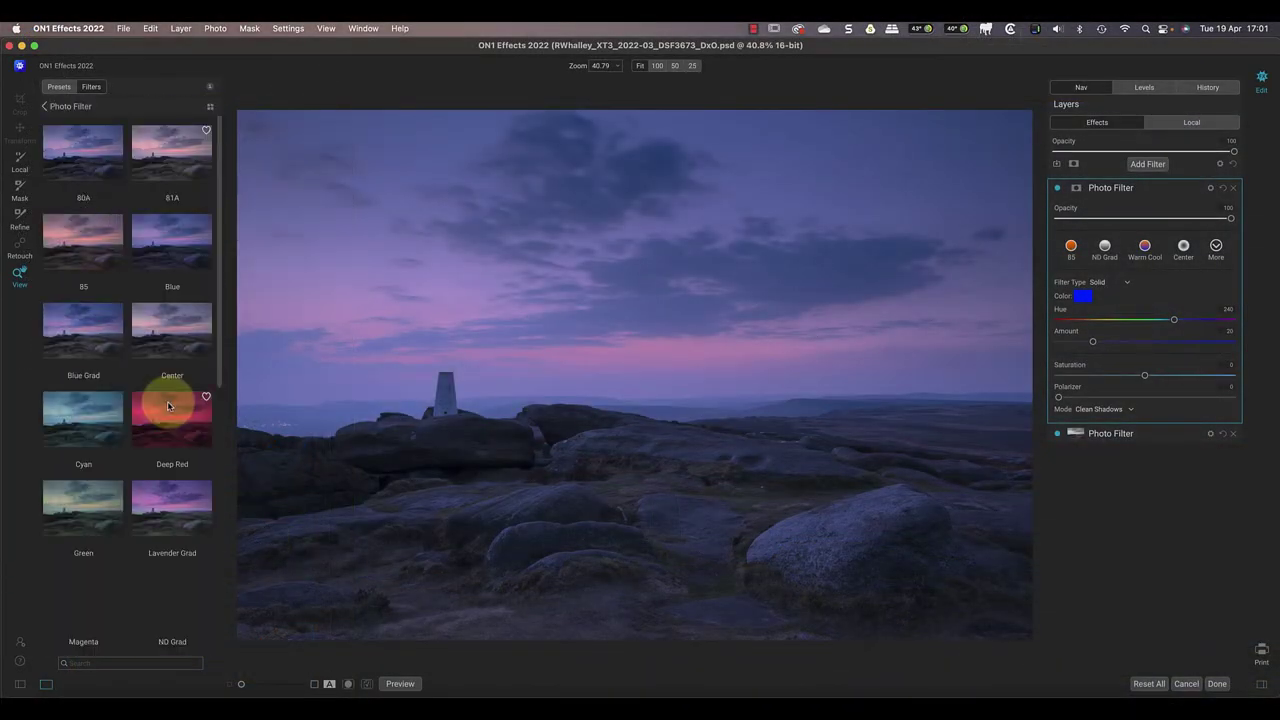
pyautogui.click(170, 254)
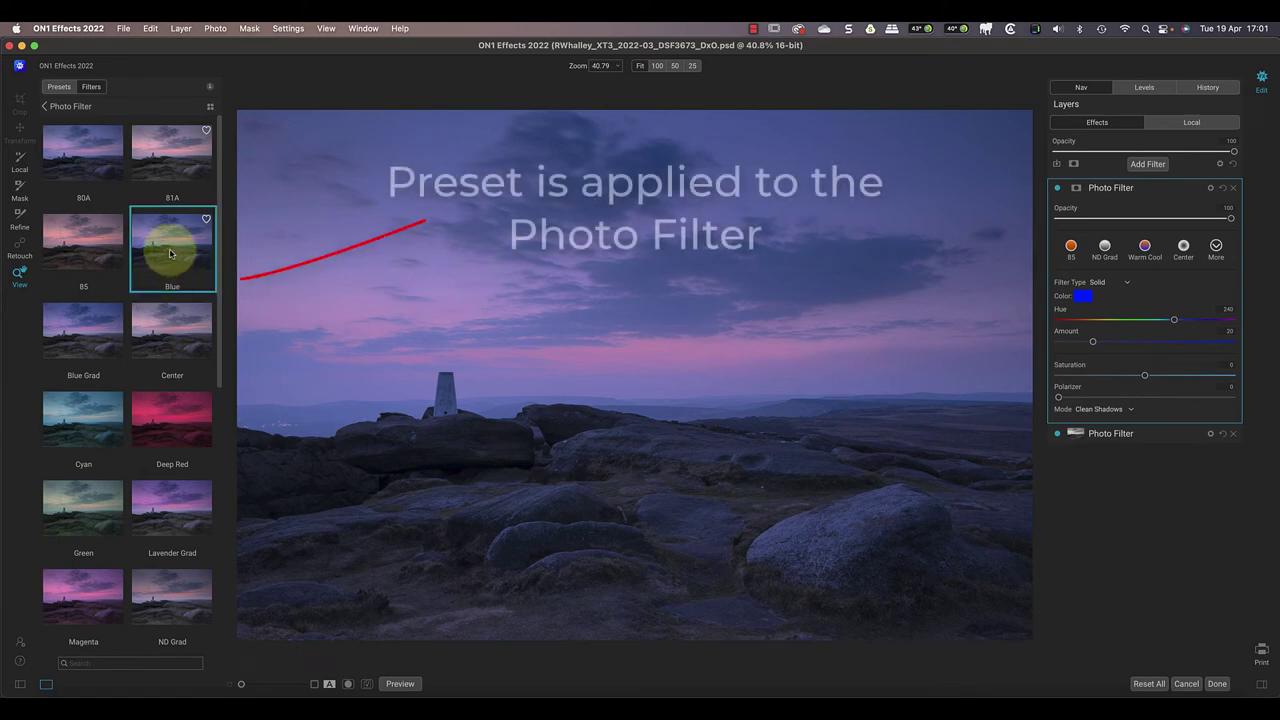
pyautogui.click(1087, 298)
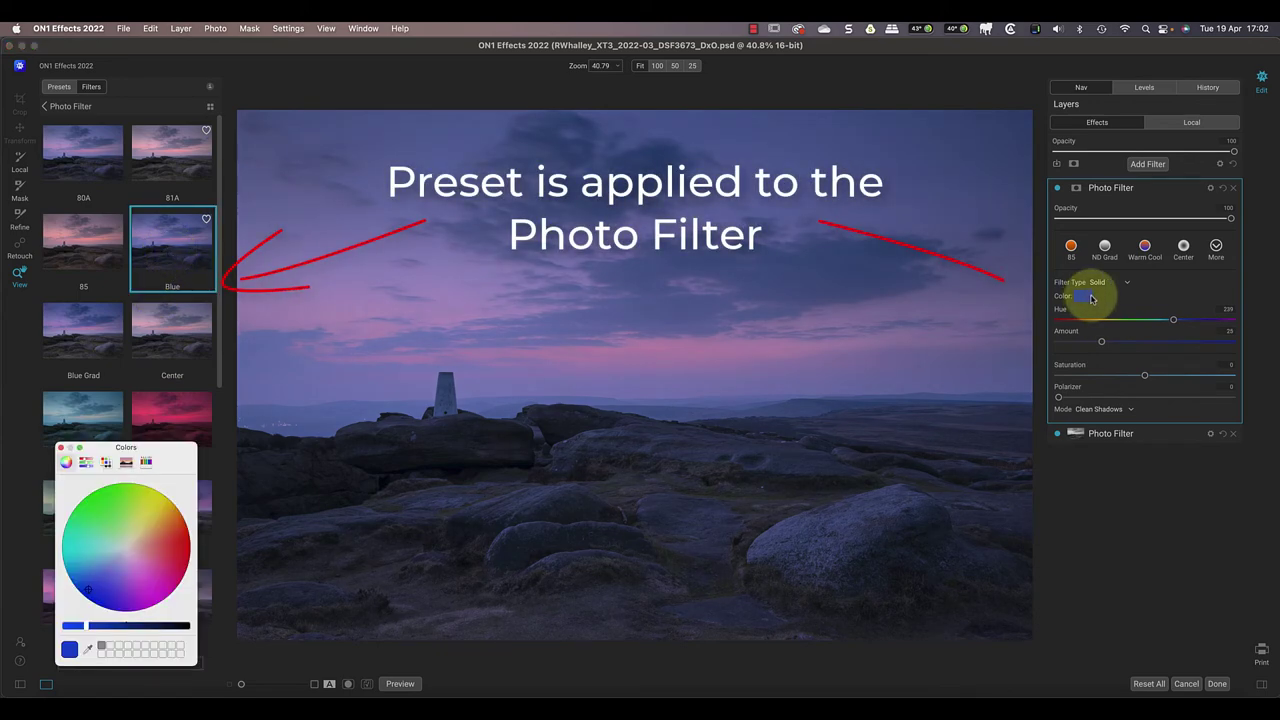
pyautogui.moveTo(88, 594); pyautogui.dragTo(117, 592)
pyautogui.moveTo(192, 532); pyautogui.dragTo(181, 524)
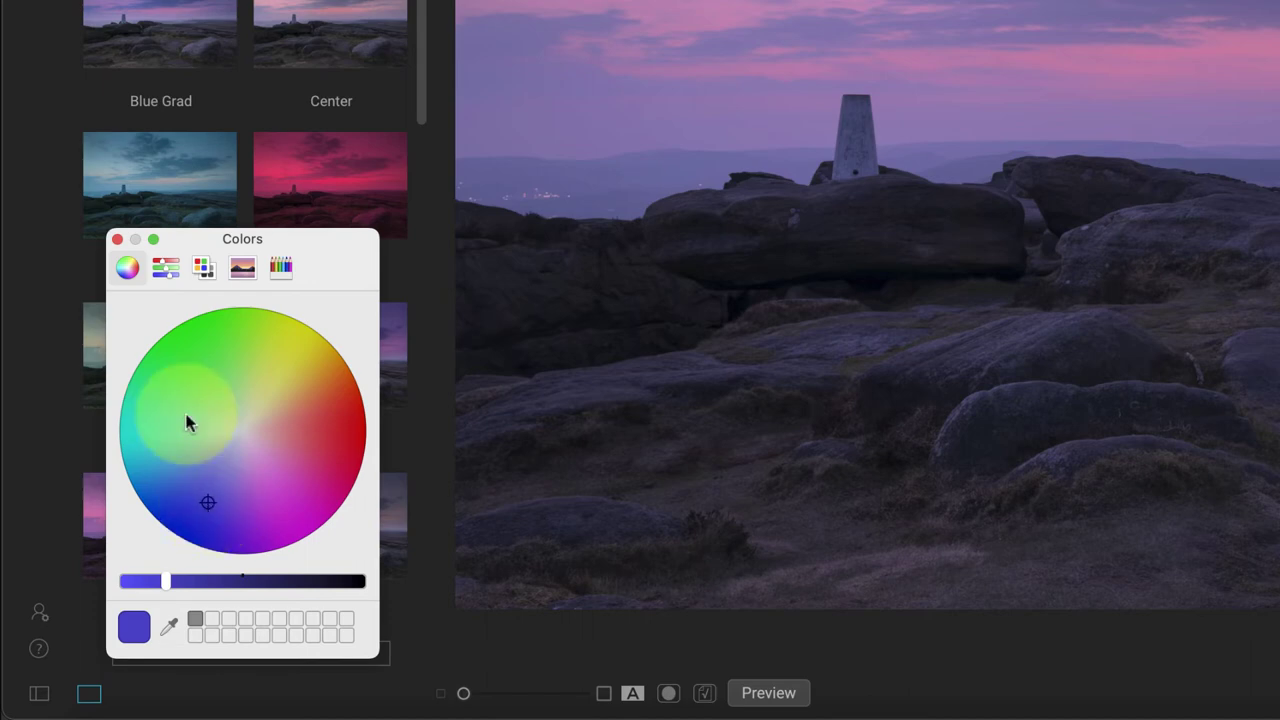
# - Cycle the colour picker through slider, palette, spectrum and pencil views, returning to the wheel
pyautogui.click(165, 267)
pyautogui.click(202, 268)
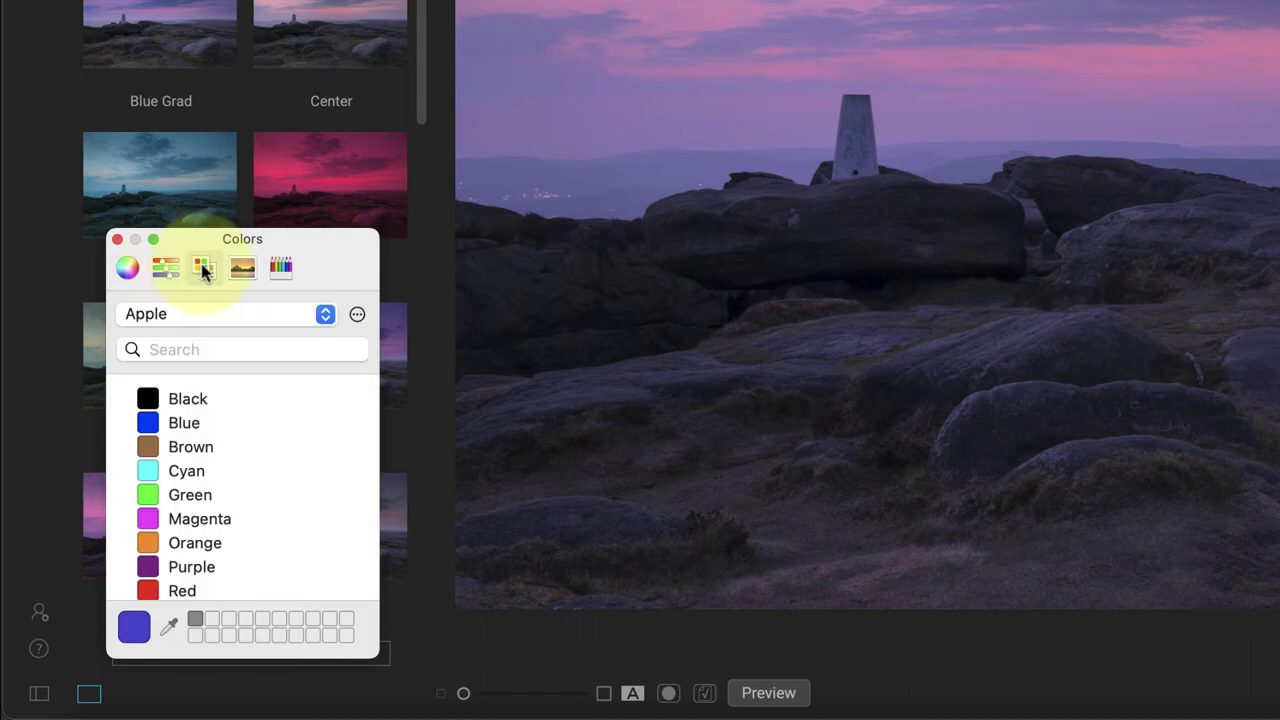
pyautogui.click(242, 267)
pyautogui.click(282, 268)
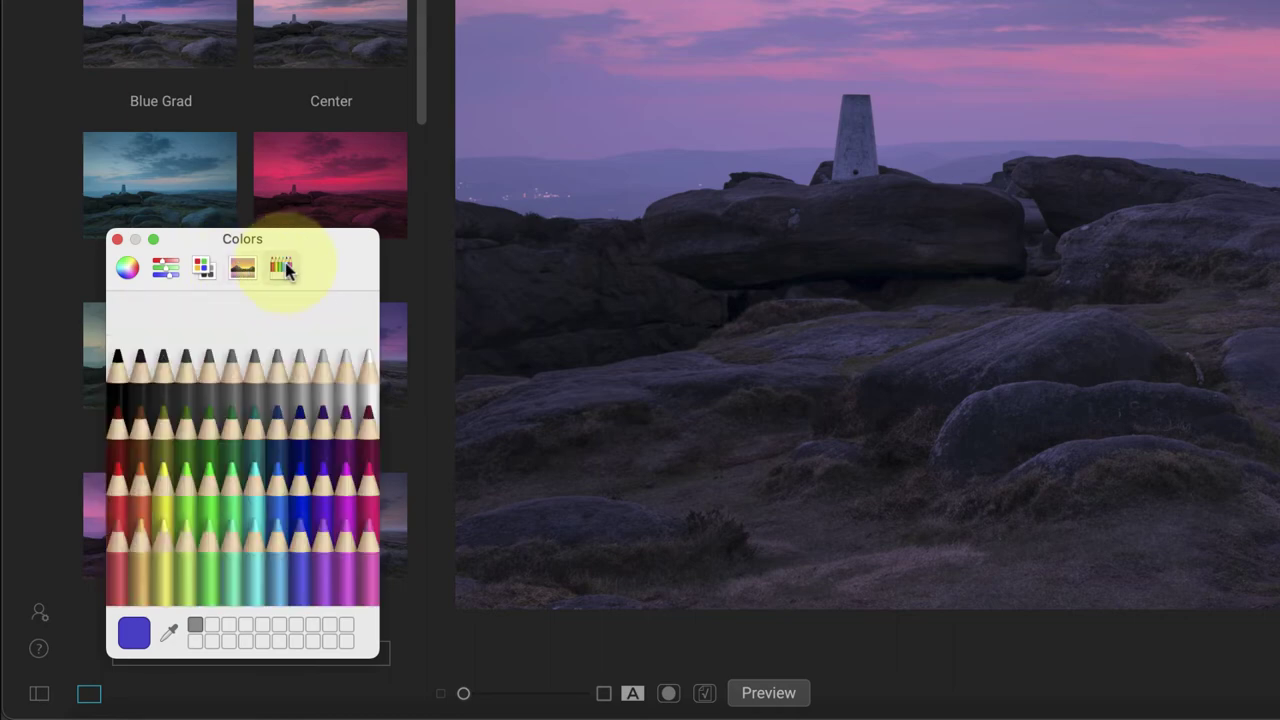
pyautogui.click(127, 268)
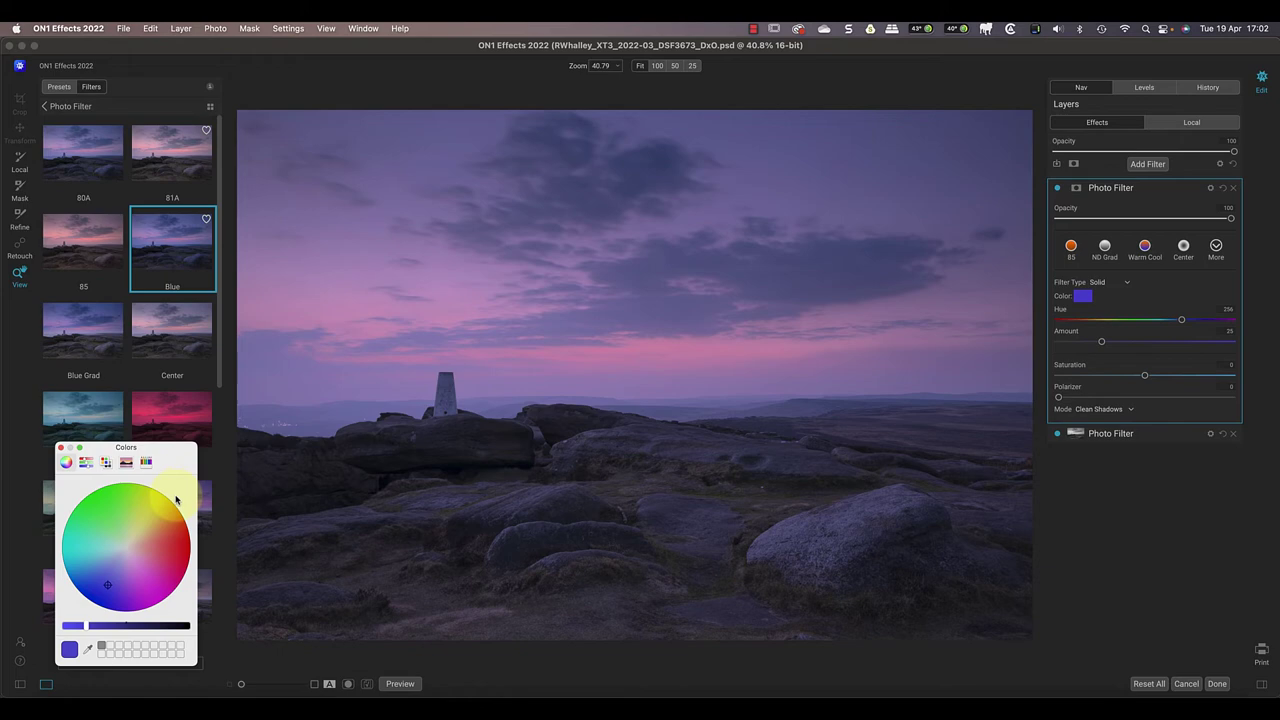
# - Mask the blue-violet Photo Filter with a Lumen luminosity mask and invert it onto the shadows
pyautogui.click(1076, 186)
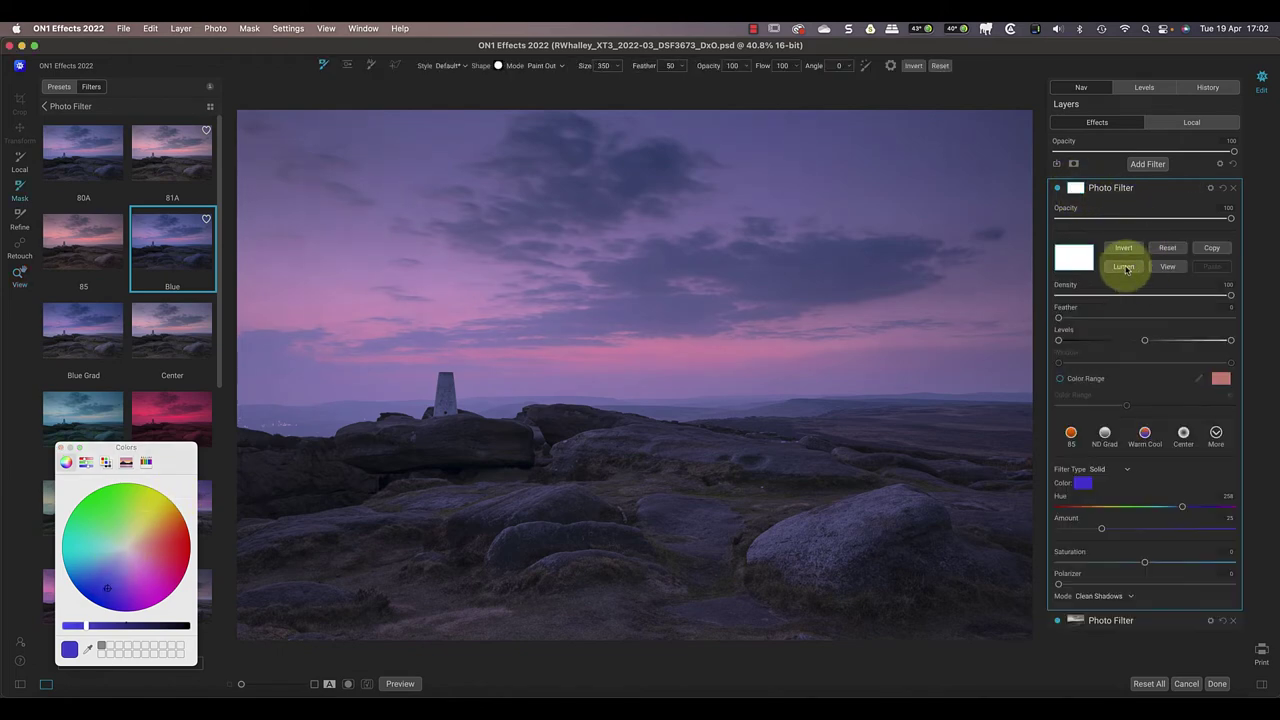
pyautogui.click(1124, 267)
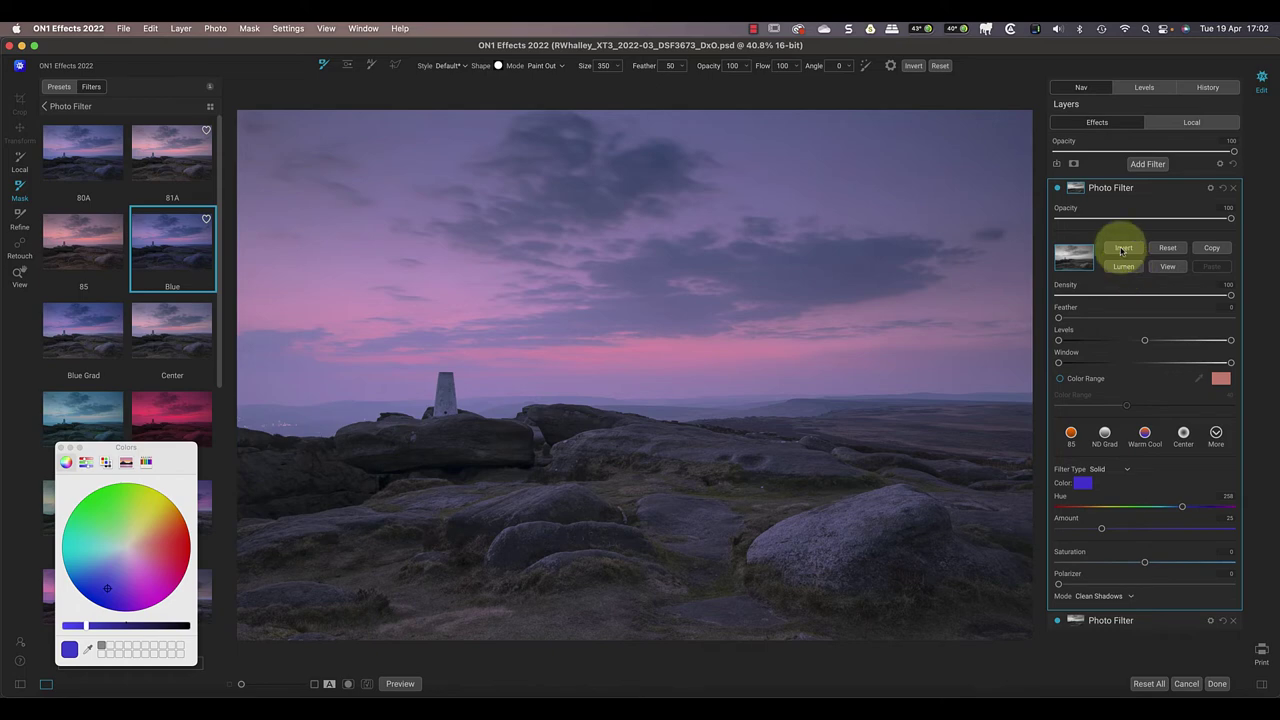
pyautogui.click(1122, 249)
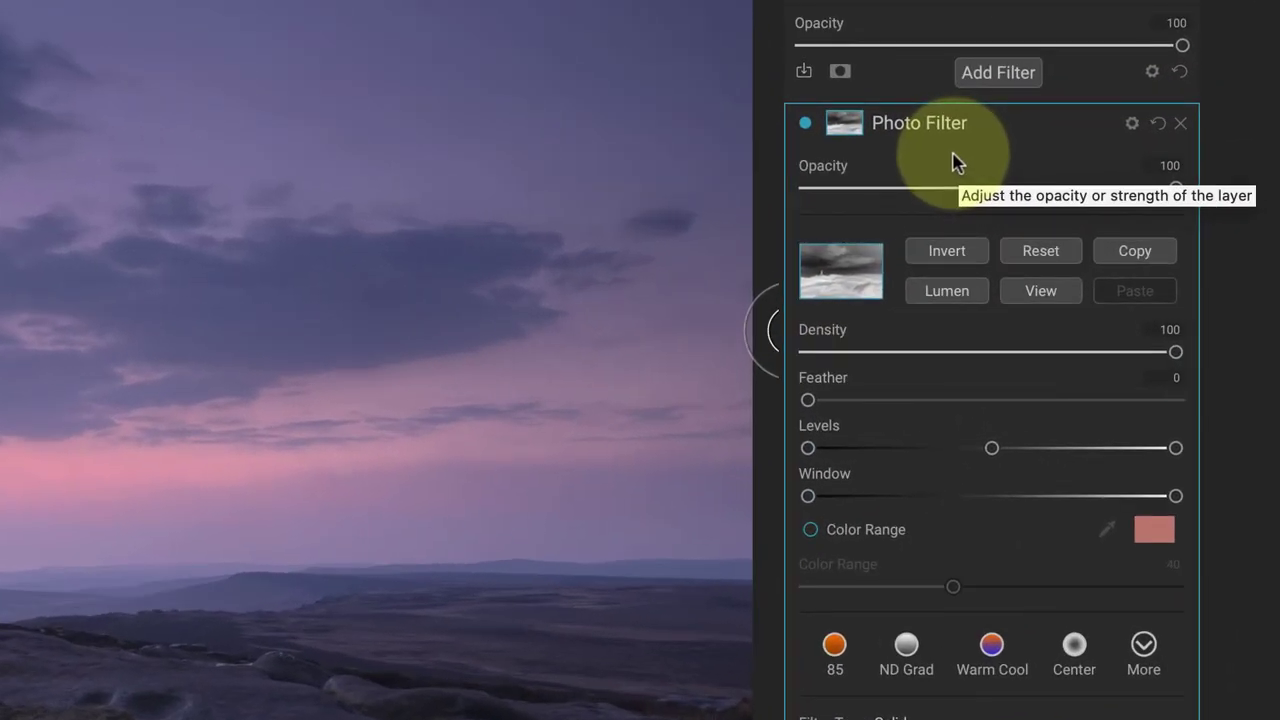
# - In Blending Options, raise Shadows, ease Amount to 24, and lower layer Opacity to 61
pyautogui.click(1131, 123)
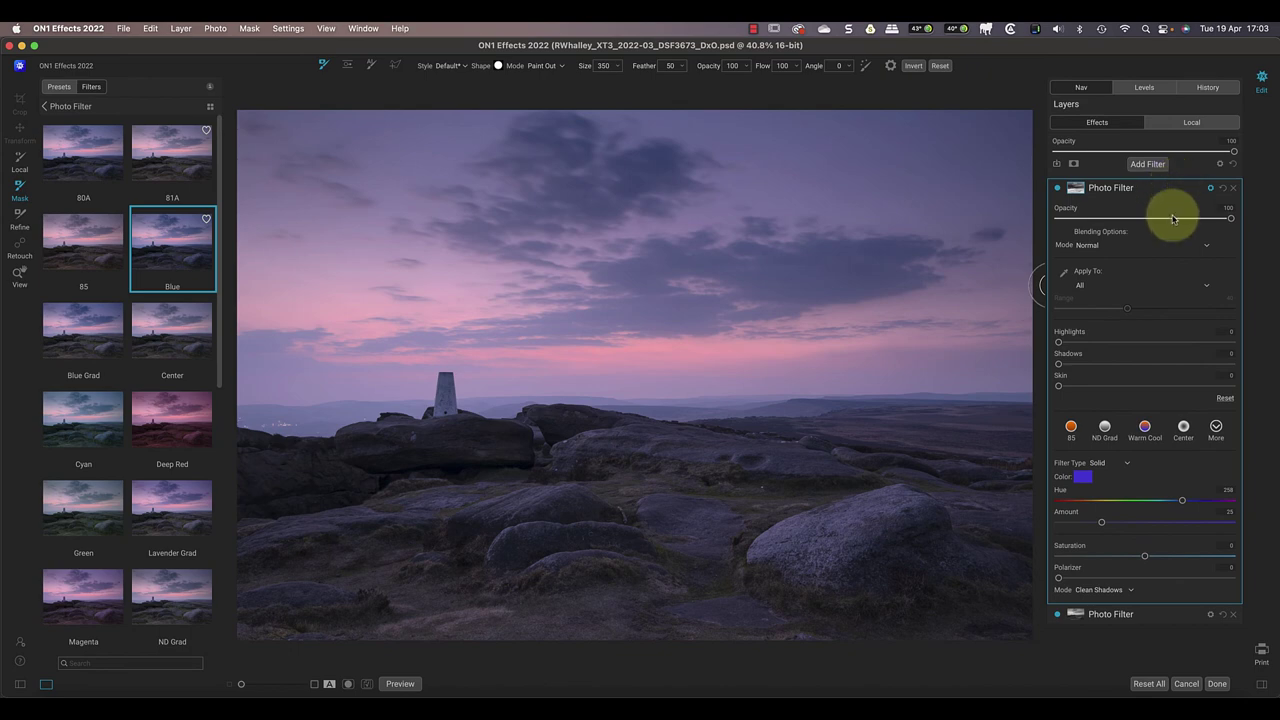
pyautogui.moveTo(1059, 364); pyautogui.dragTo(1131, 364)
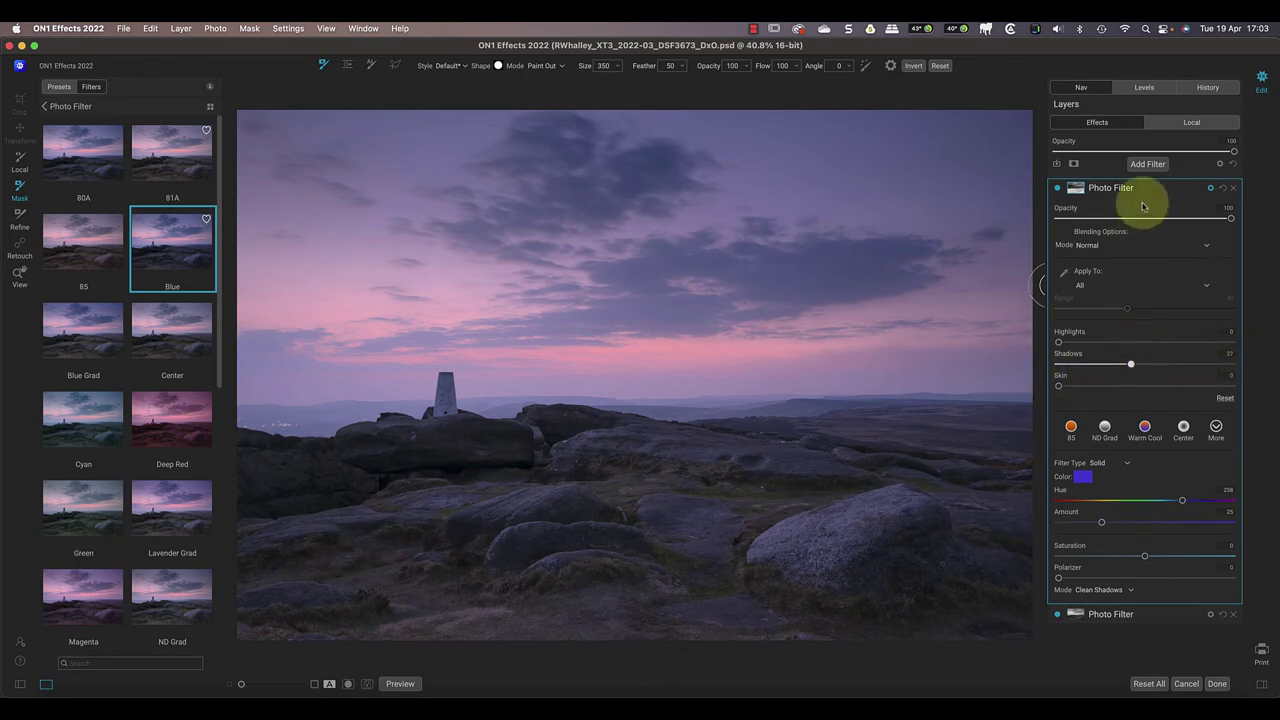
pyautogui.moveTo(1101, 522)
pyautogui.mouseDown()
pyautogui.moveTo(1134, 520)
pyautogui.moveTo(1091, 523)
pyautogui.moveTo(1128, 526)
pyautogui.moveTo(1100, 530)
pyautogui.mouseUp()
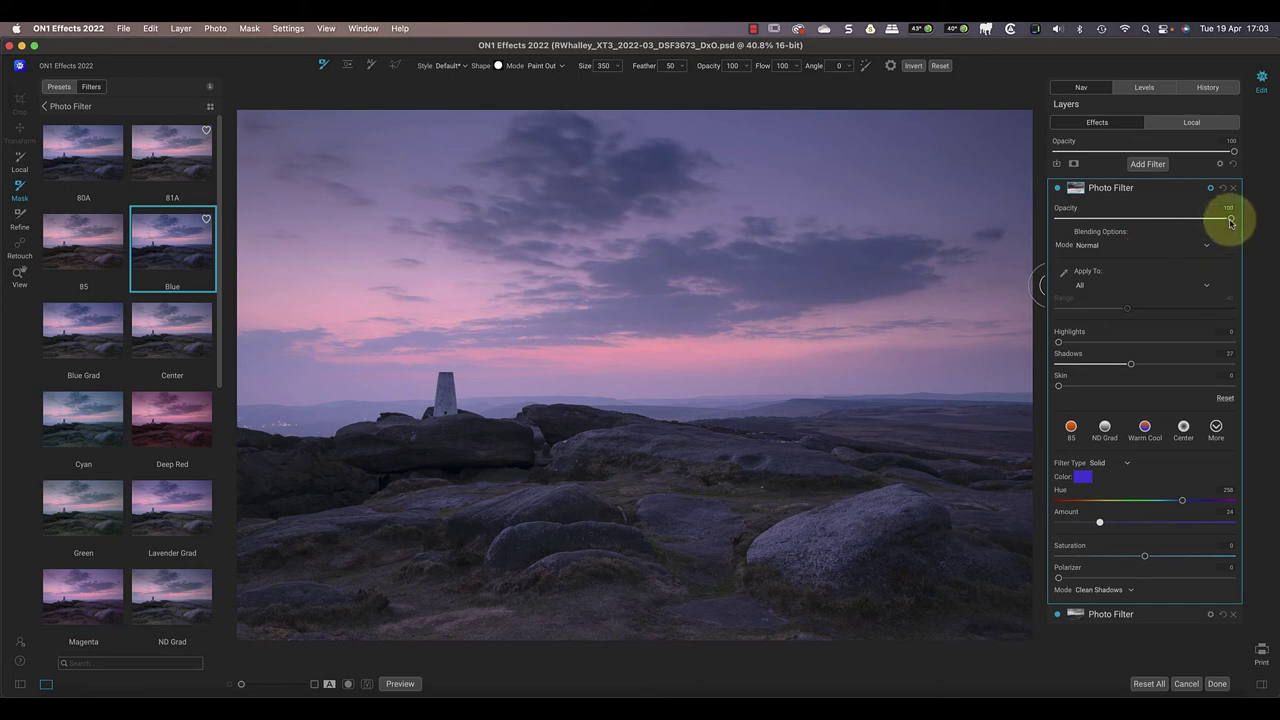
pyautogui.moveTo(1230, 217); pyautogui.dragTo(1162, 226)
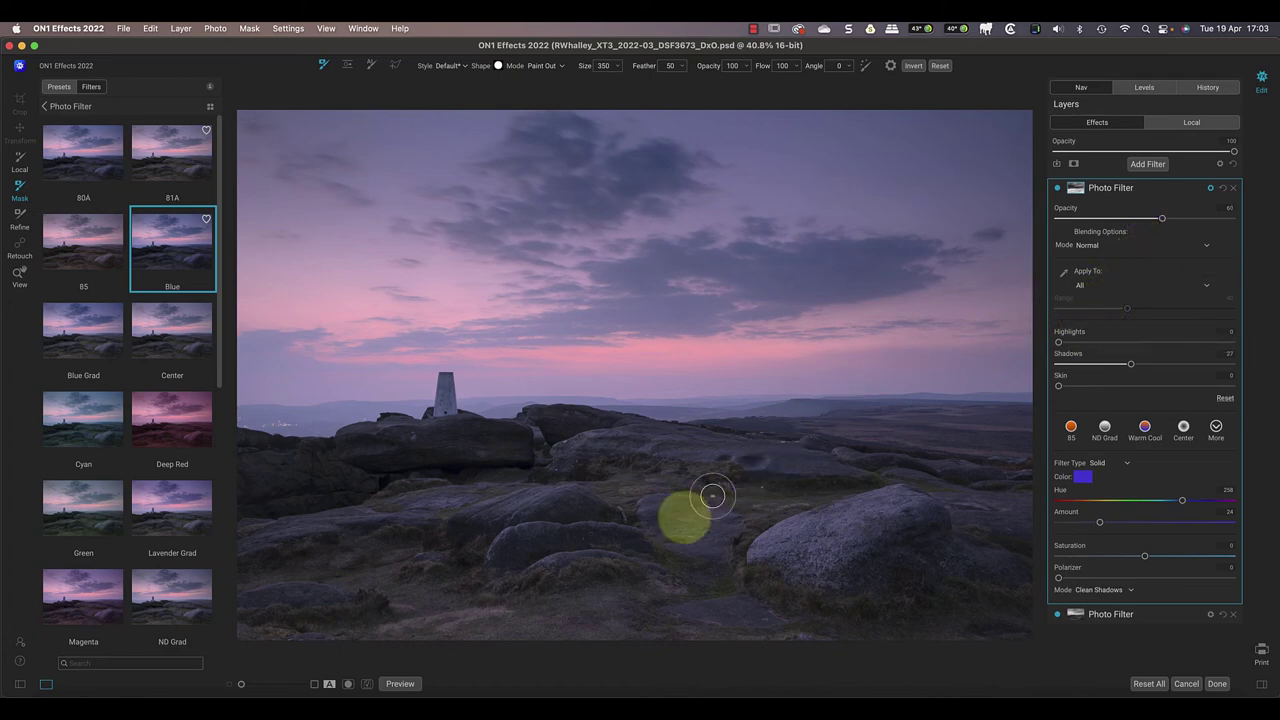
# - Compare the tinted photo with the original twice, then switch the mask brush to Paint In with X
pyautogui.click(404, 686)
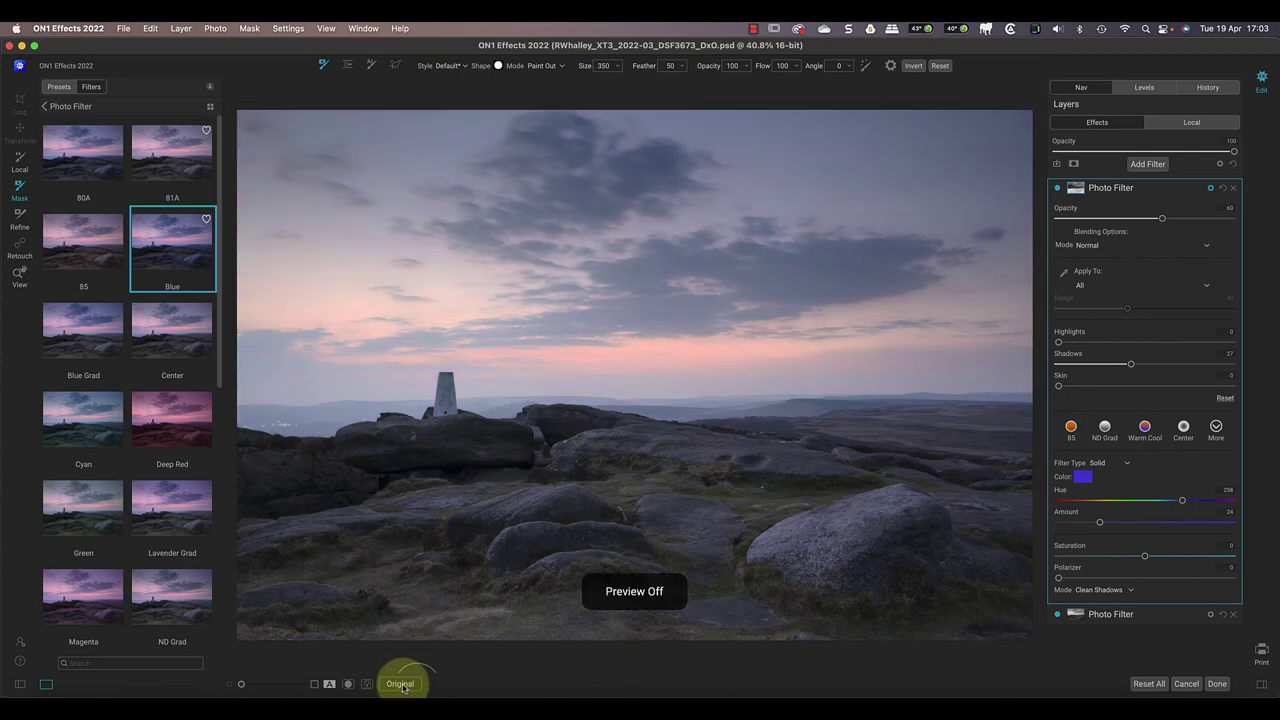
pyautogui.click(403, 686)
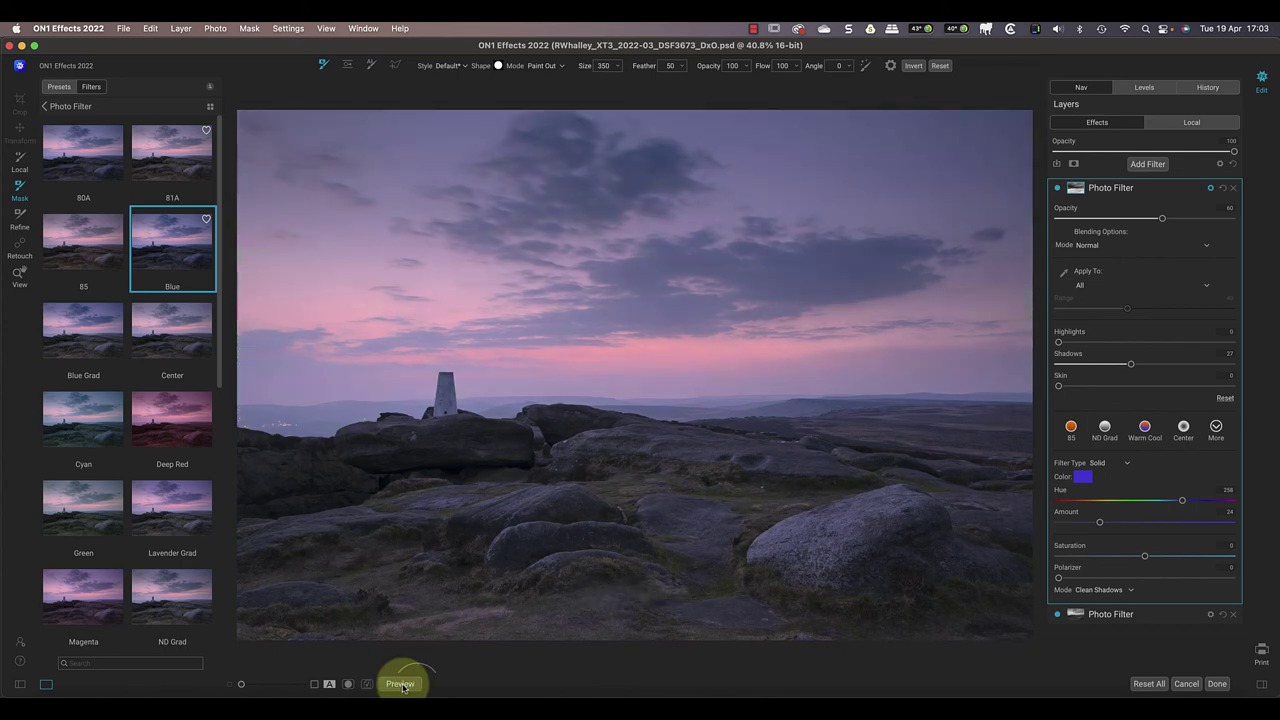
pyautogui.click(403, 686)
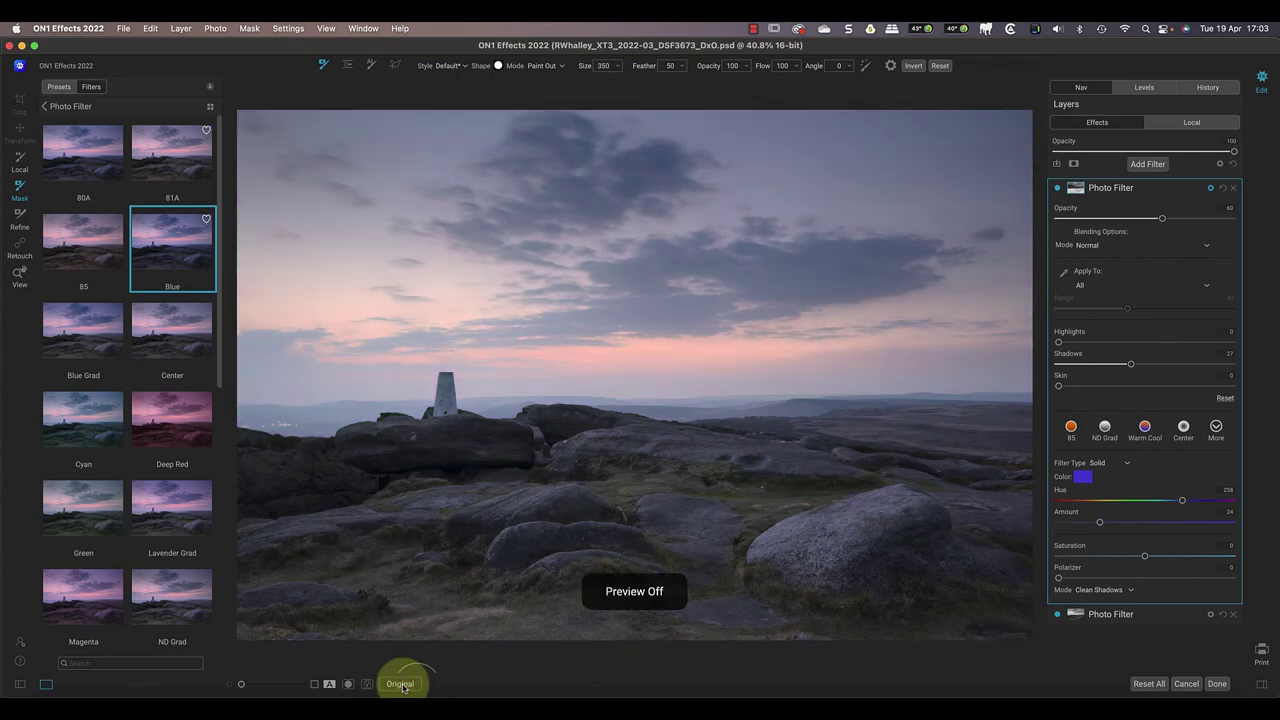
pyautogui.click(403, 686)
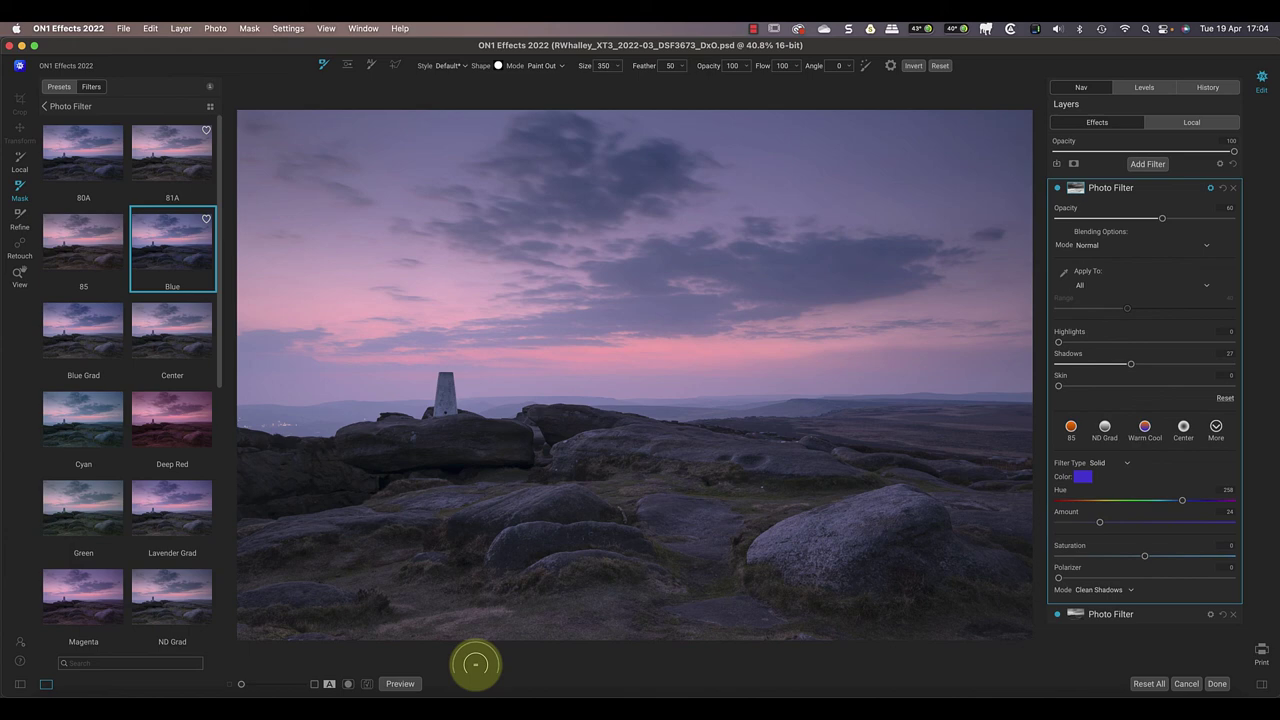
pyautogui.press('x')
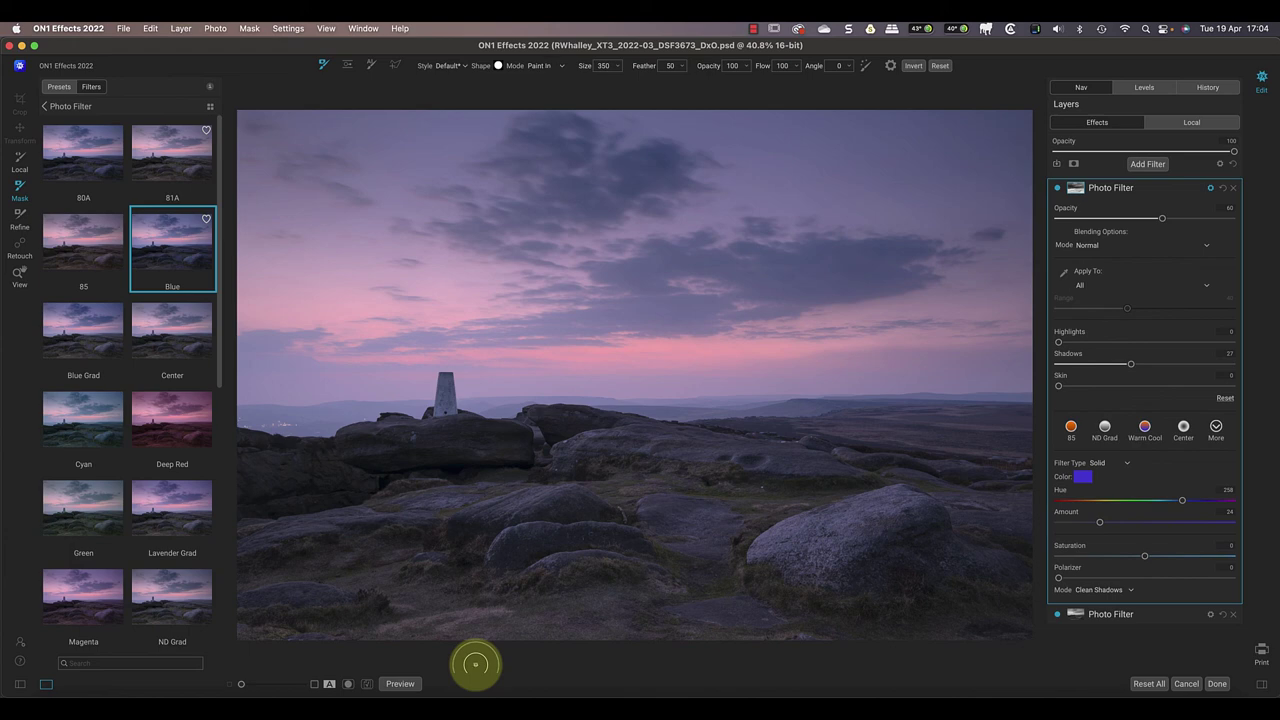